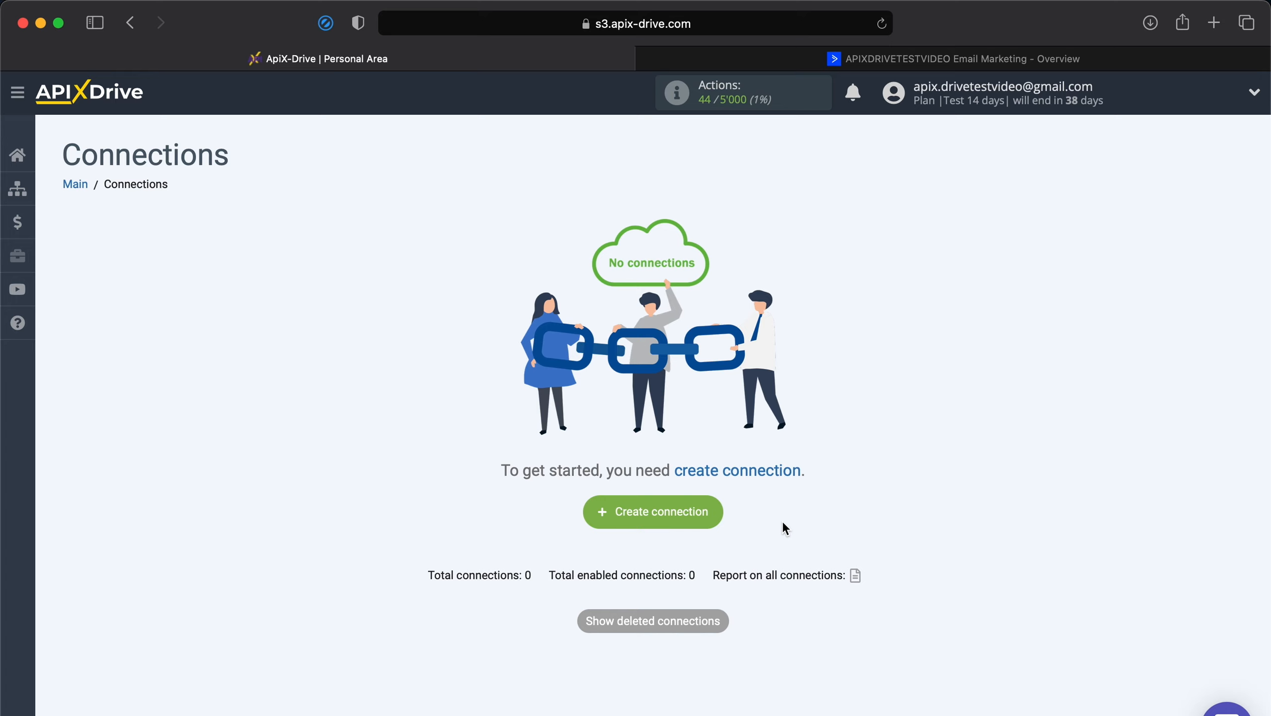
Start a new connection with ActiveCampaign as the data source system.
{"action": "left_click", "coordinate": [689, 510]}
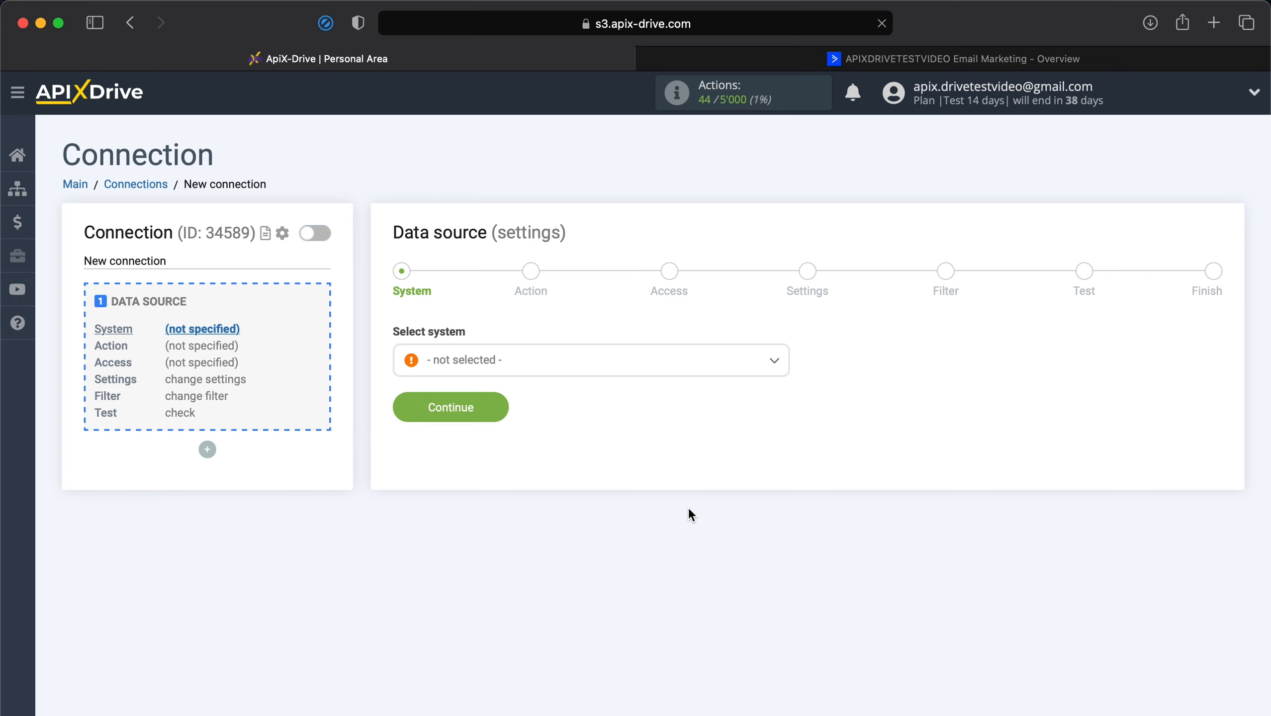
{"action": "left_click", "coordinate": [533, 363]}
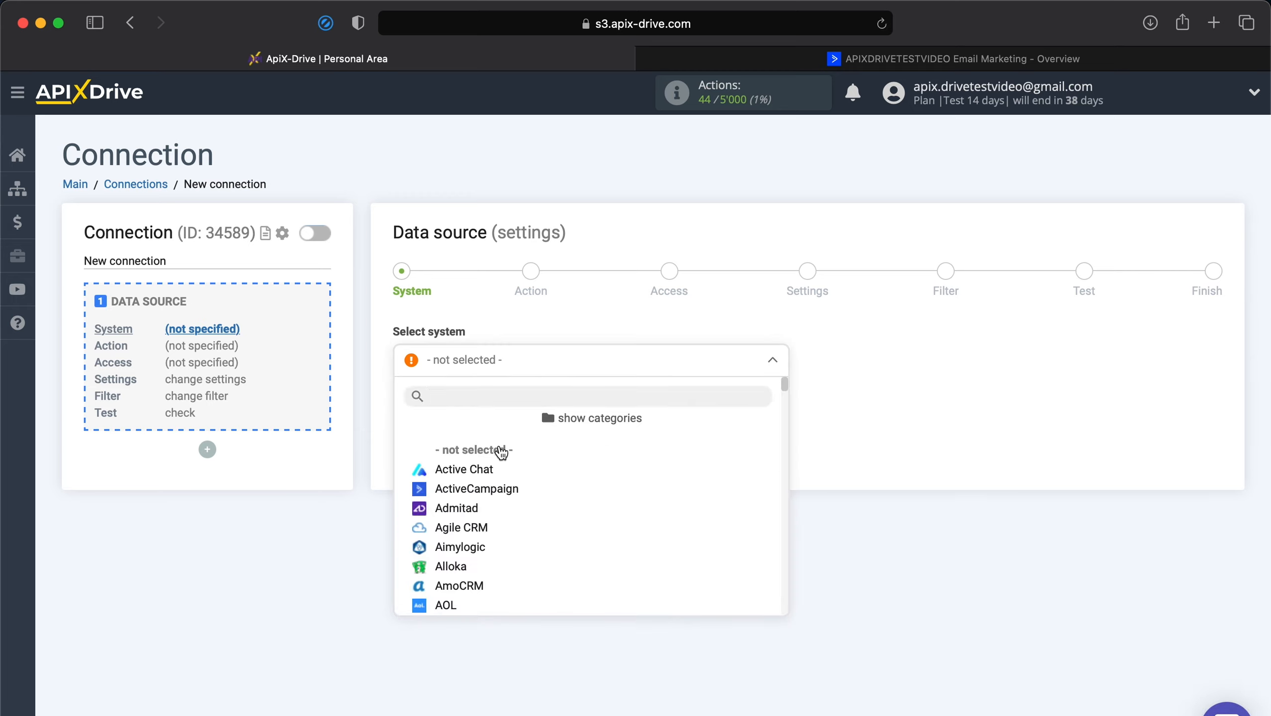
{"action": "left_click", "coordinate": [482, 490]}
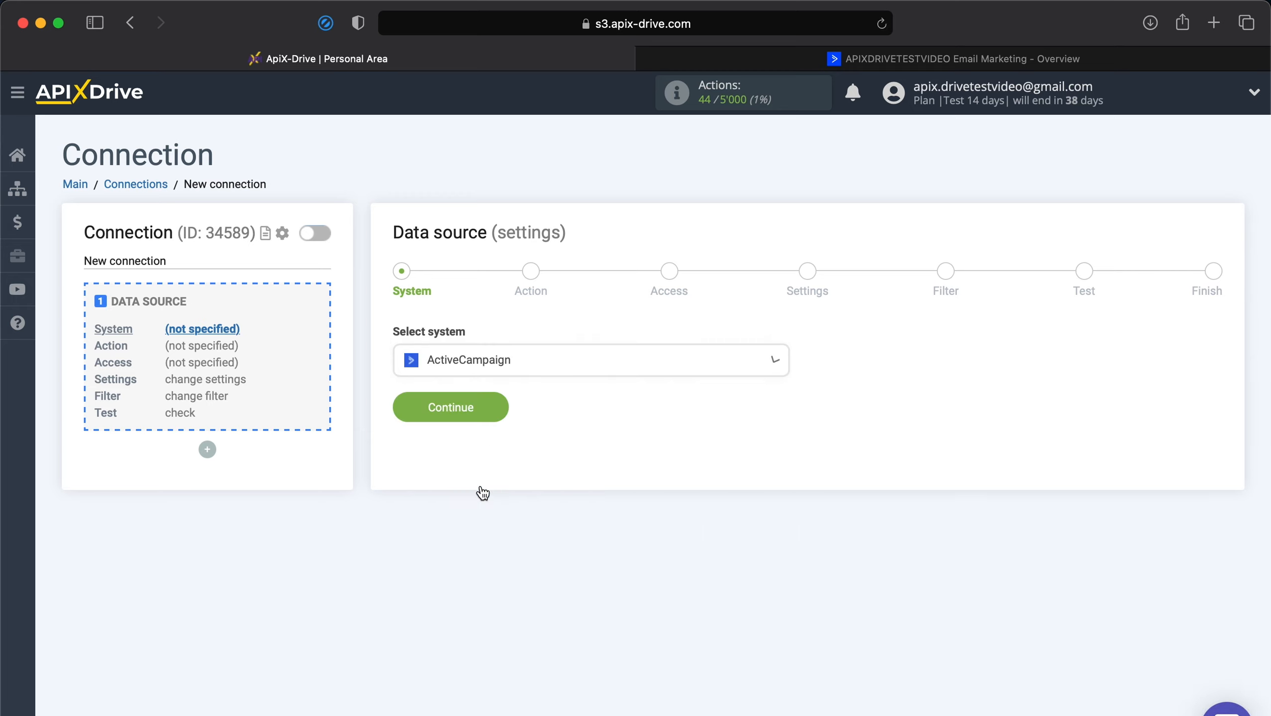
{"action": "left_click", "coordinate": [435, 409]}
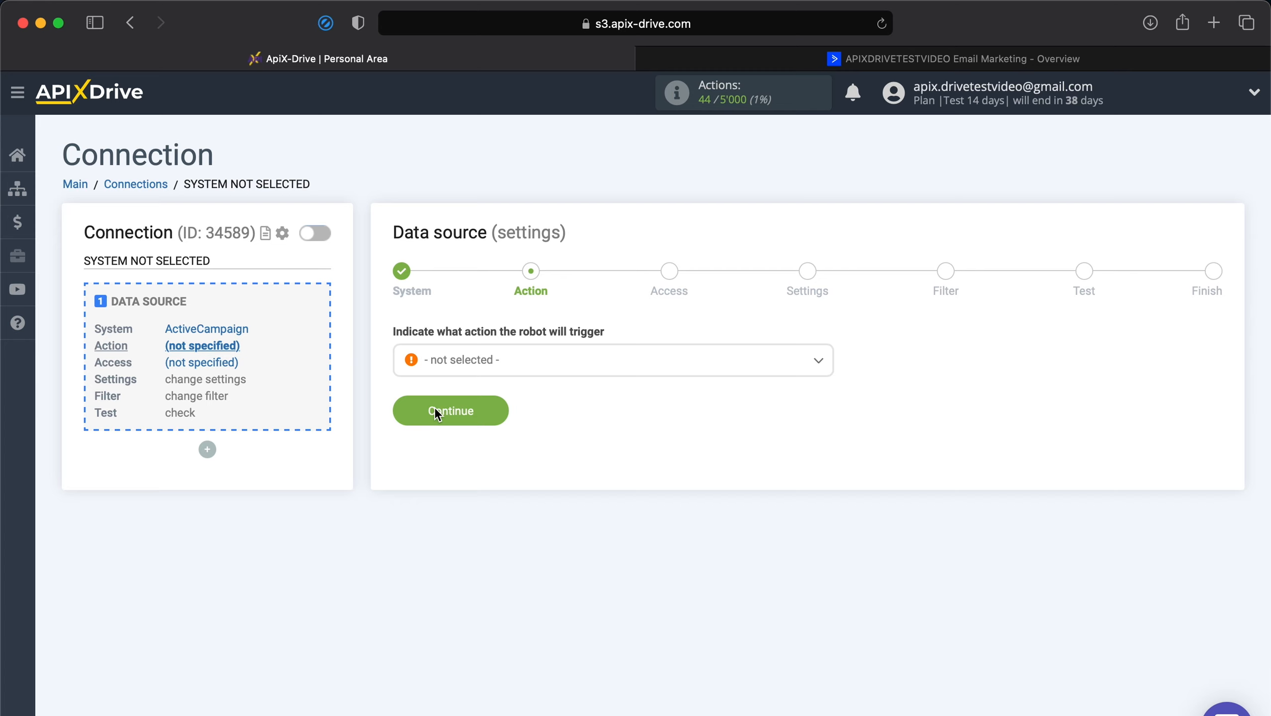
Set the ActiveCampaign trigger action to Get Deals (new) and continue to Access.
{"action": "left_click", "coordinate": [459, 373]}
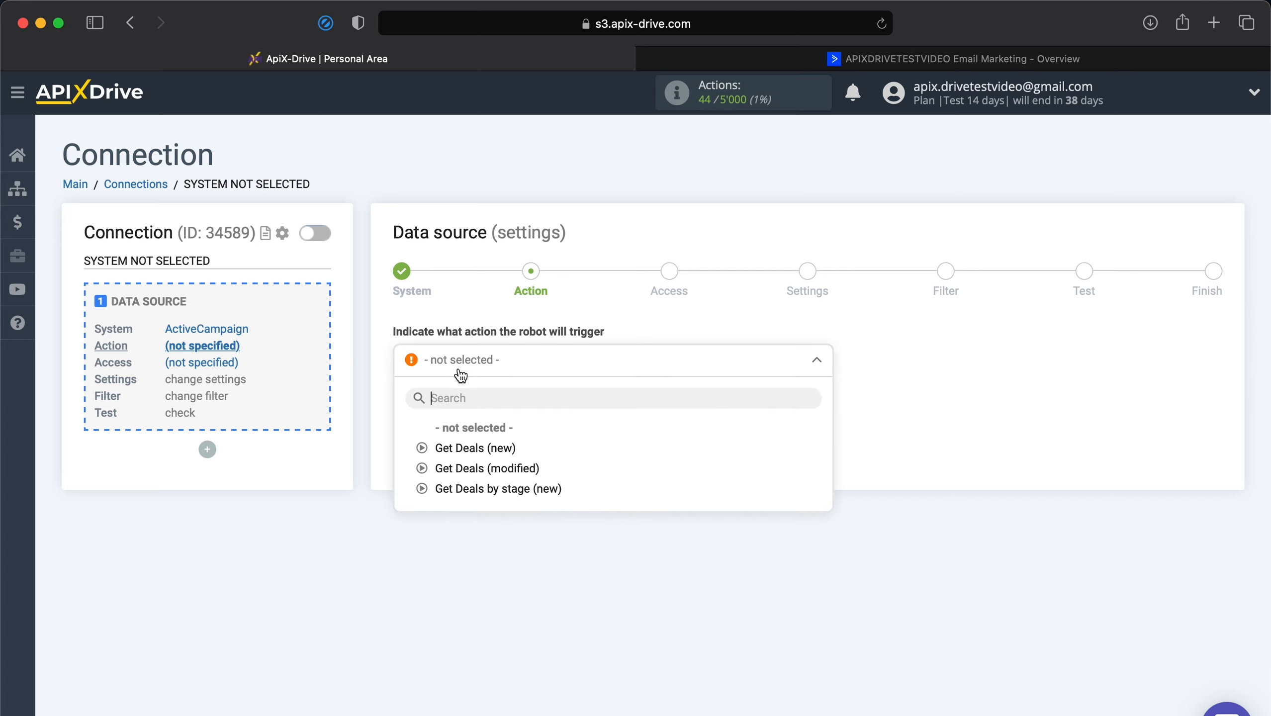
{"action": "left_click", "coordinate": [455, 448]}
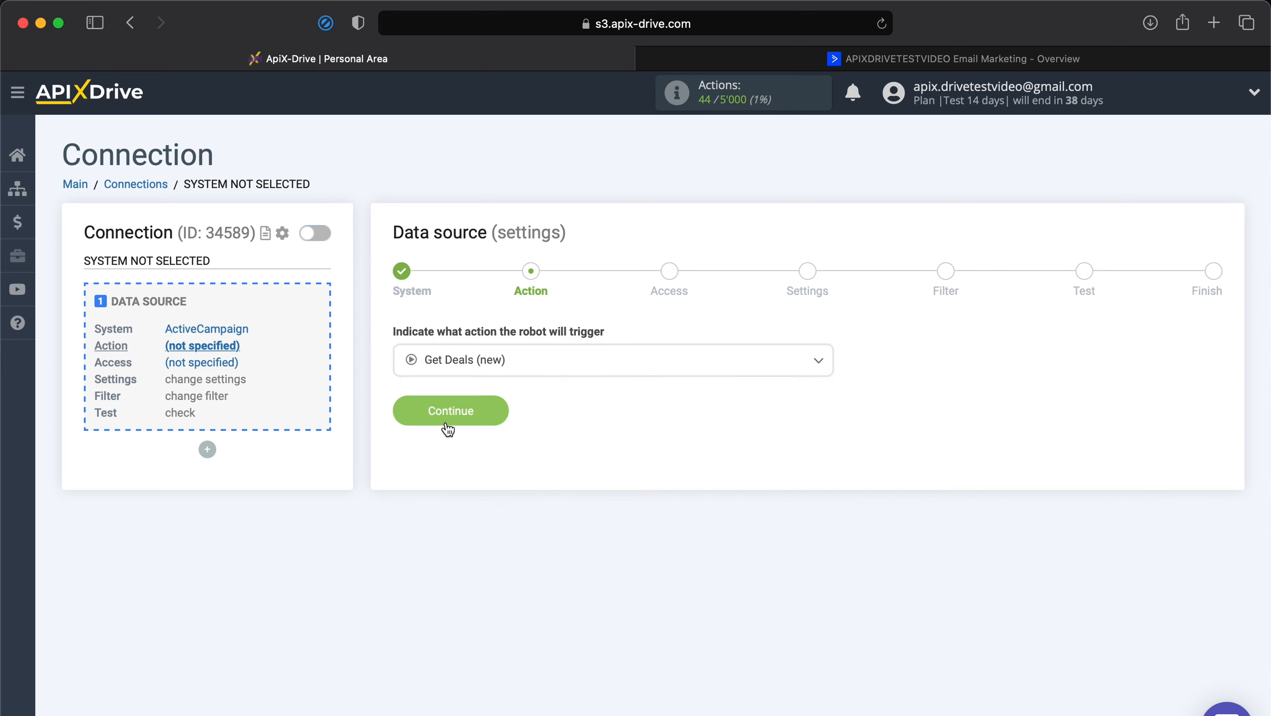
{"action": "left_click", "coordinate": [446, 424]}
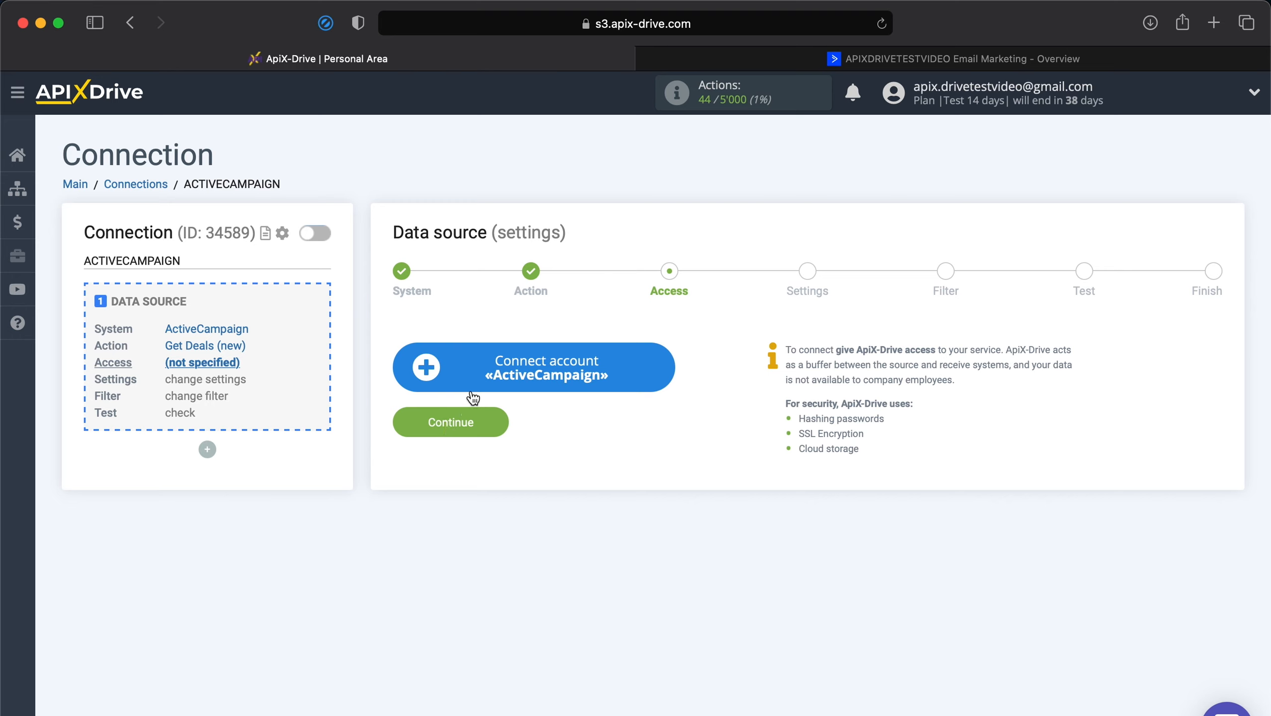
Open the ActiveCampaign Integration setup form, then switch to the ActiveCampaign dashboard.
{"action": "left_click", "coordinate": [489, 378]}
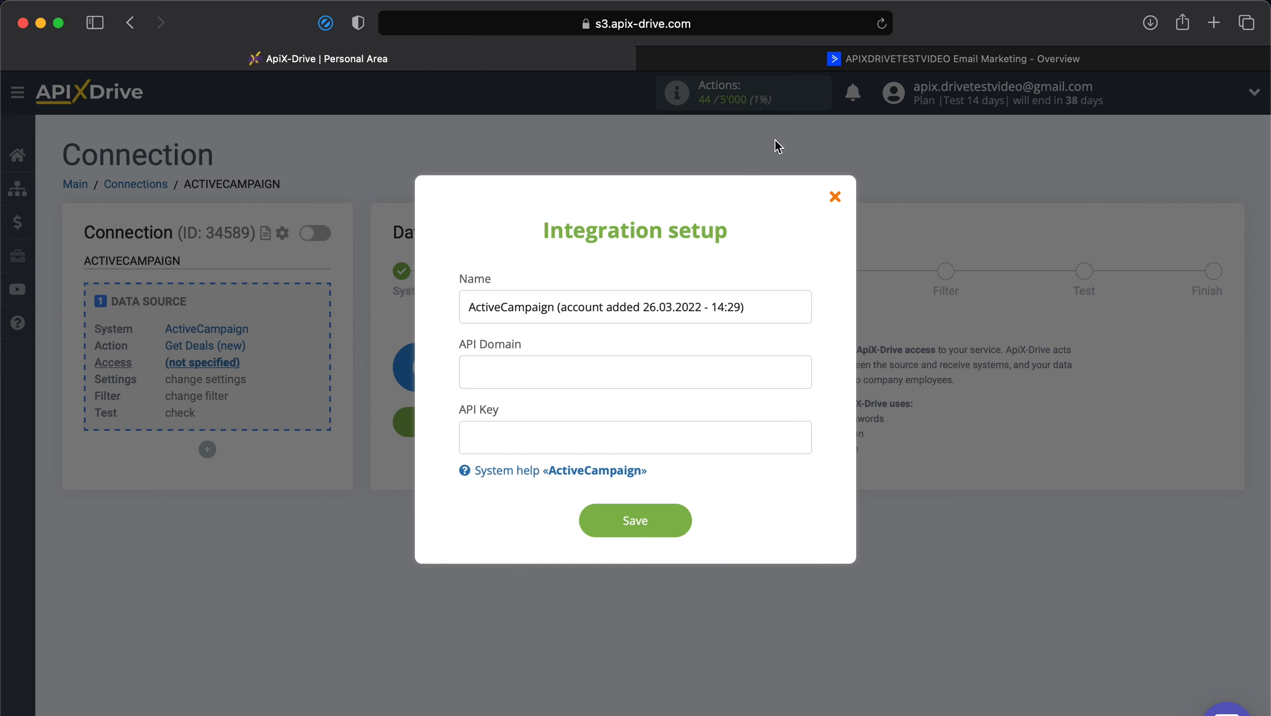
{"action": "left_click", "coordinate": [887, 59]}
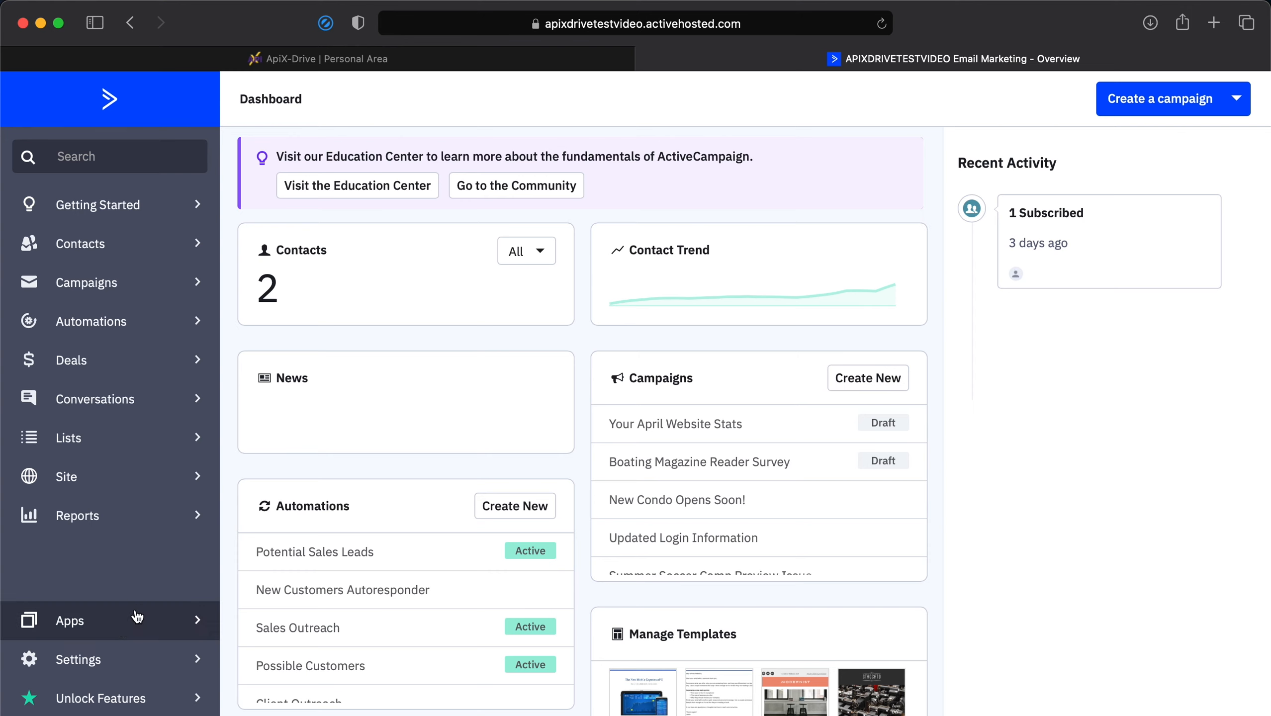
Copy the API URL from ActiveCampaign's Settings > Developer page and return to ApiX-Drive.
{"action": "left_click", "coordinate": [97, 663]}
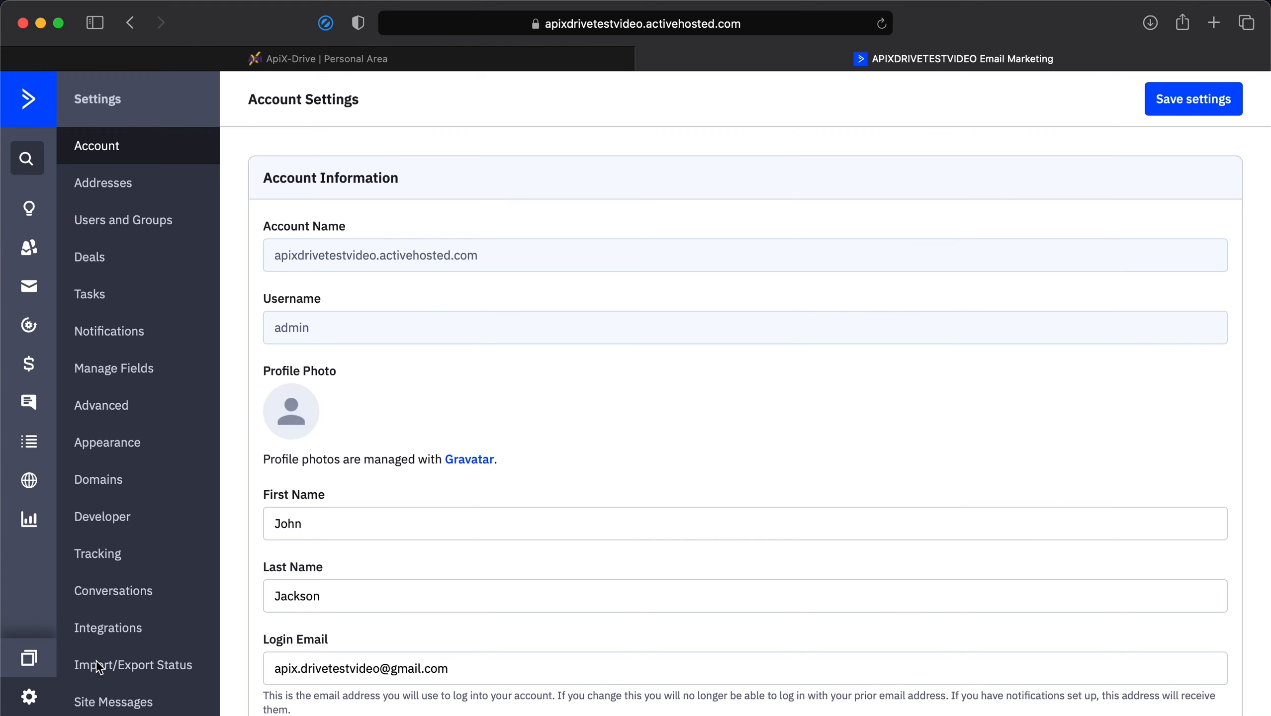
{"action": "left_click", "coordinate": [146, 522]}
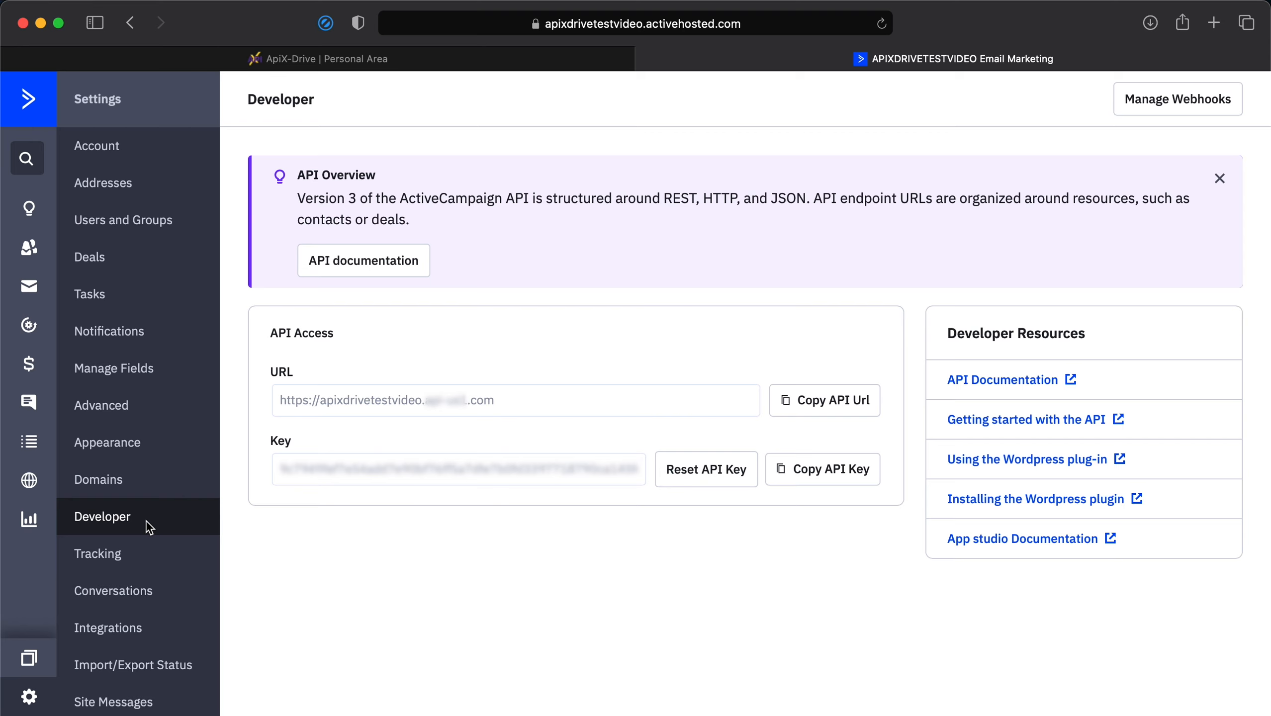
{"action": "left_click", "coordinate": [811, 401]}
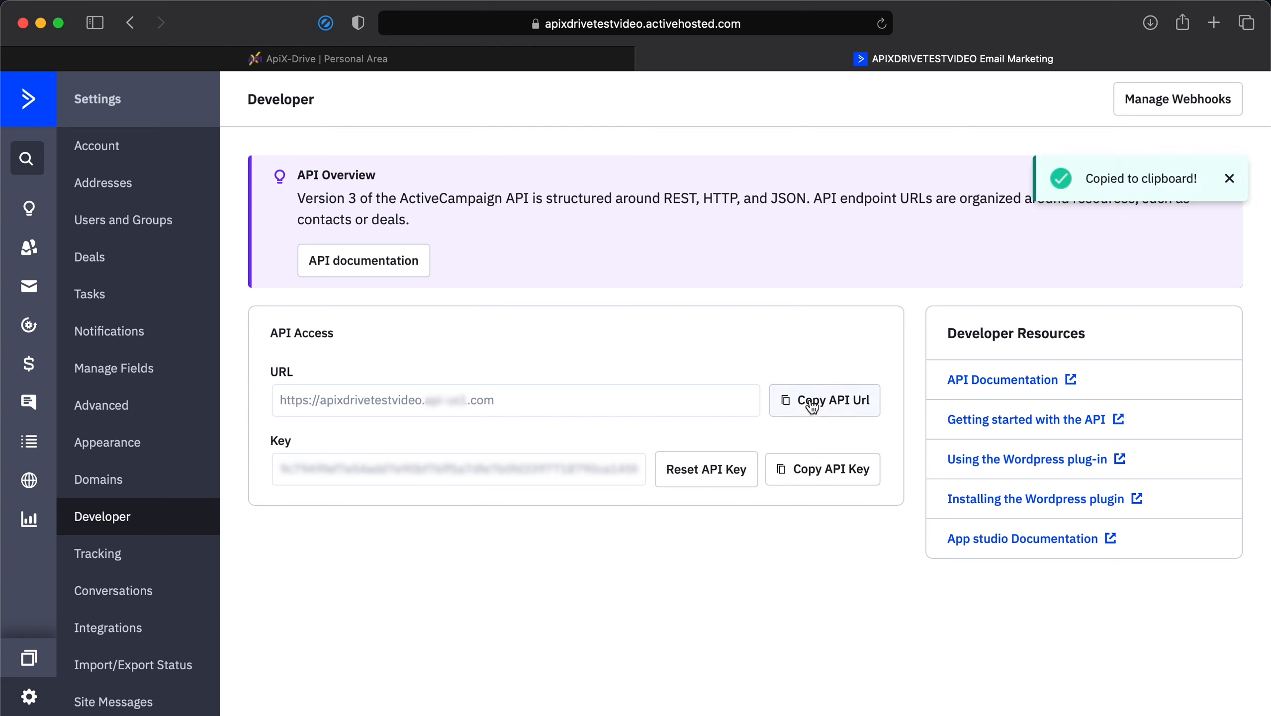
{"action": "left_click", "coordinate": [388, 59]}
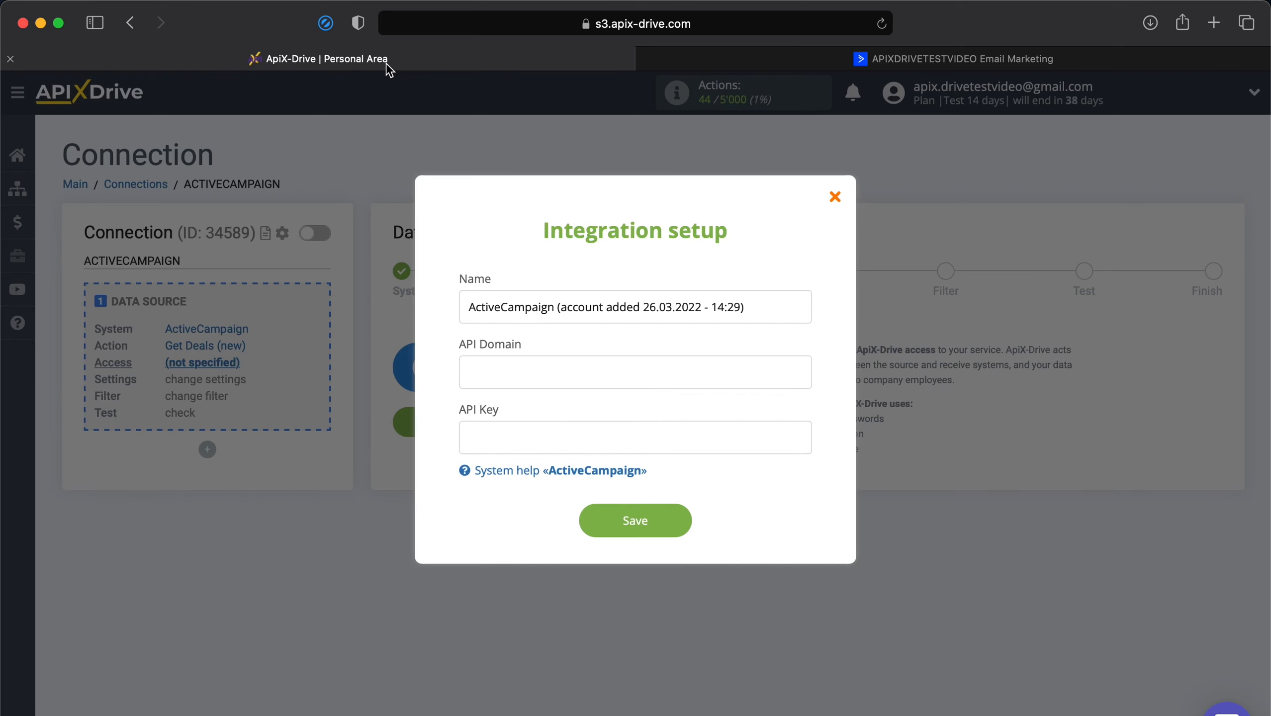
Paste the API URL into API Domain and the copied API key into API Key, then save.
{"action": "right_click", "coordinate": [618, 372]}
{"action": "left_click", "coordinate": [641, 425]}
{"action": "left_click", "coordinate": [935, 60]}
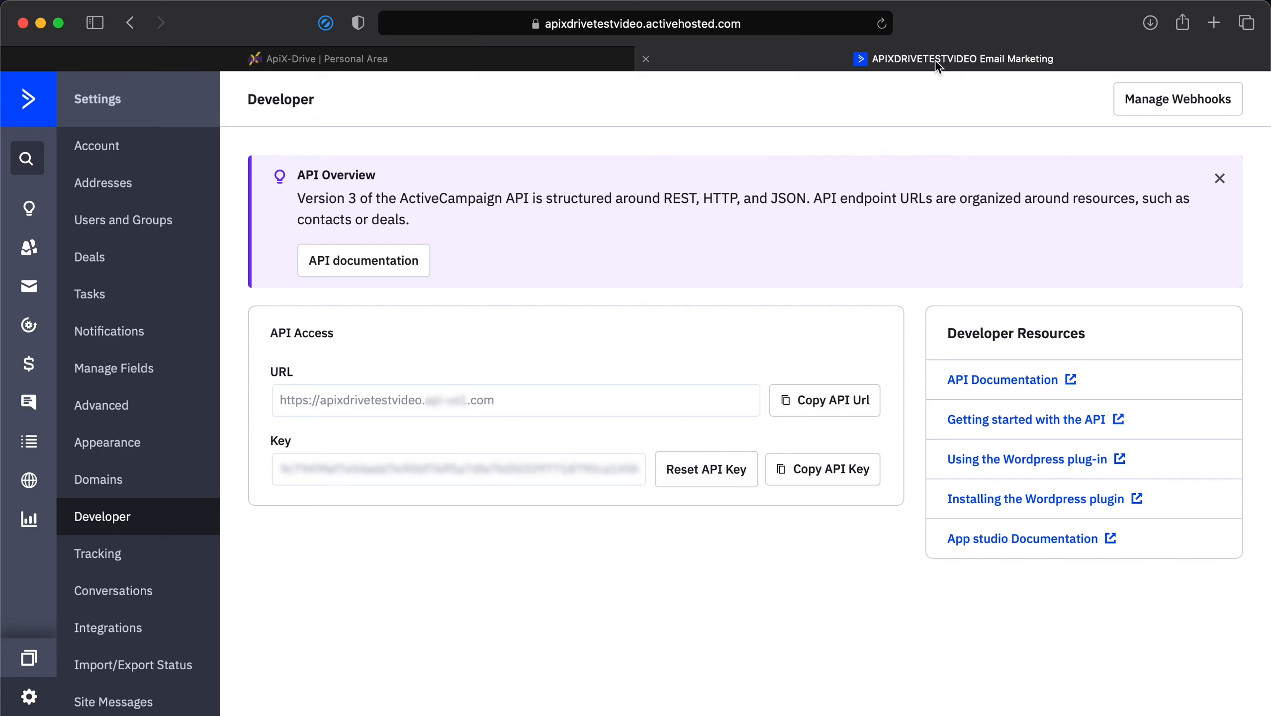
{"action": "left_click", "coordinate": [778, 469]}
{"action": "left_click", "coordinate": [391, 58]}
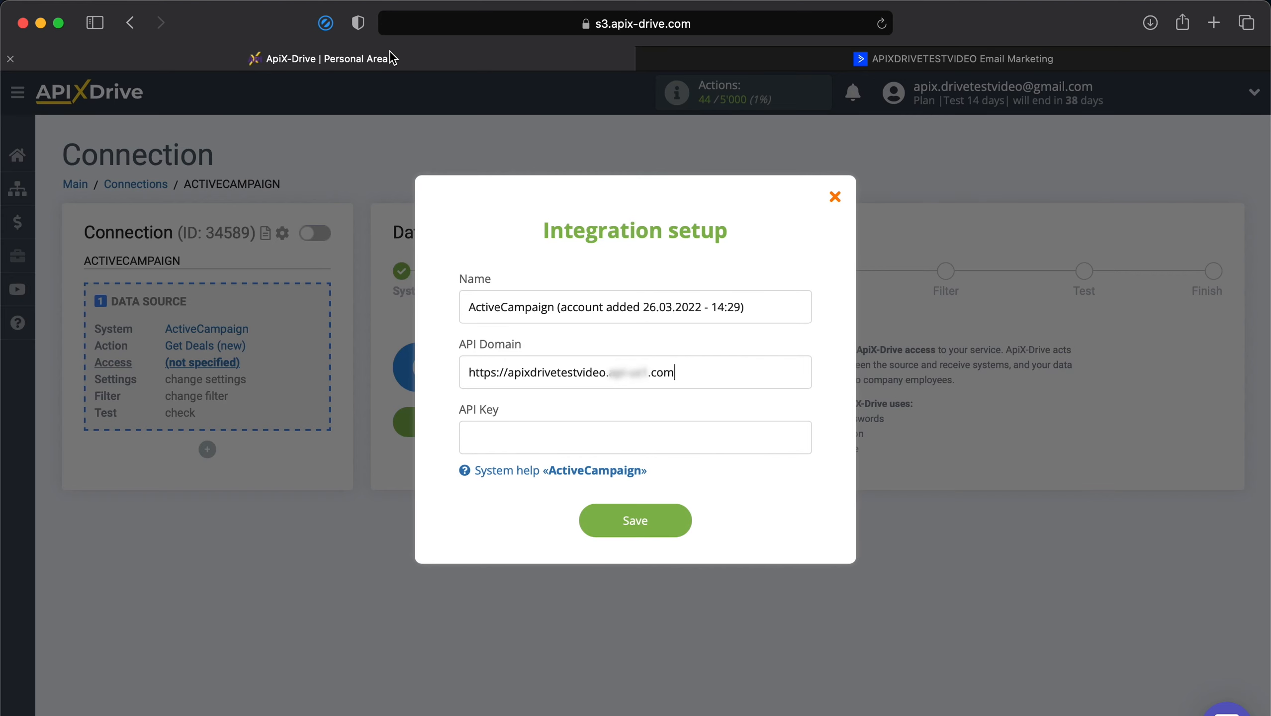
{"action": "right_click", "coordinate": [584, 434]}
{"action": "left_click", "coordinate": [609, 487]}
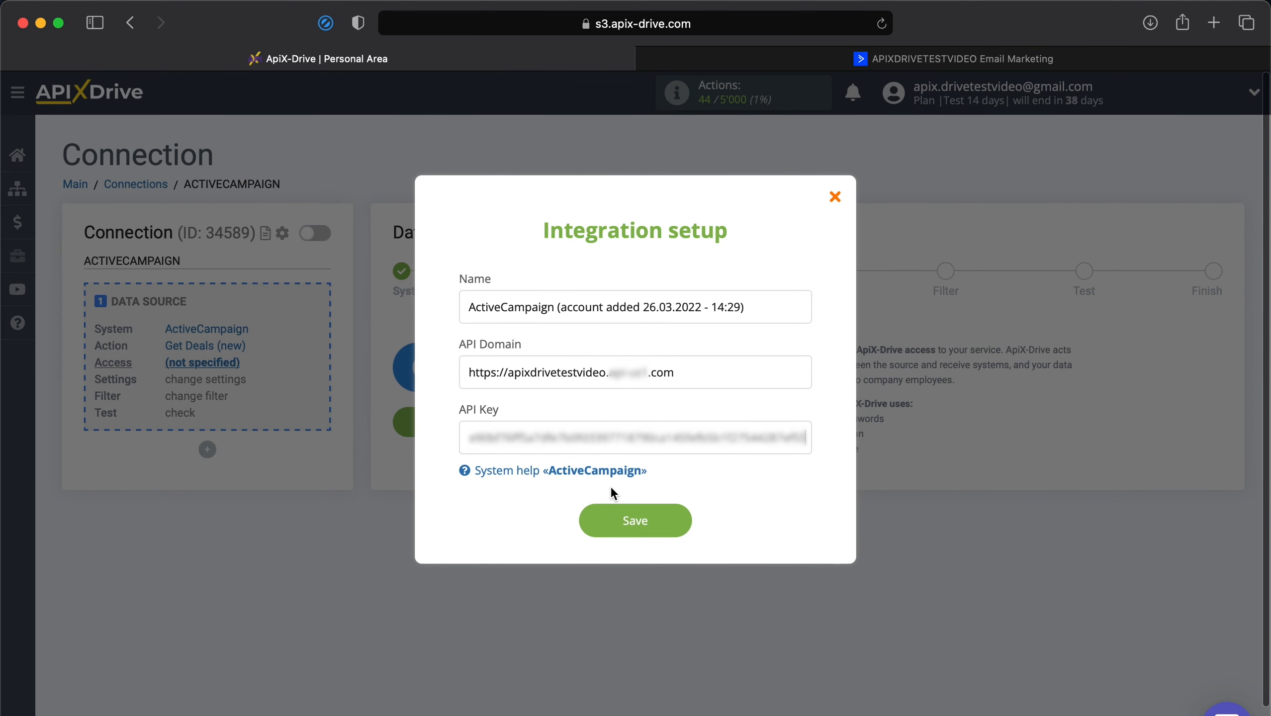
{"action": "left_click", "coordinate": [630, 522]}
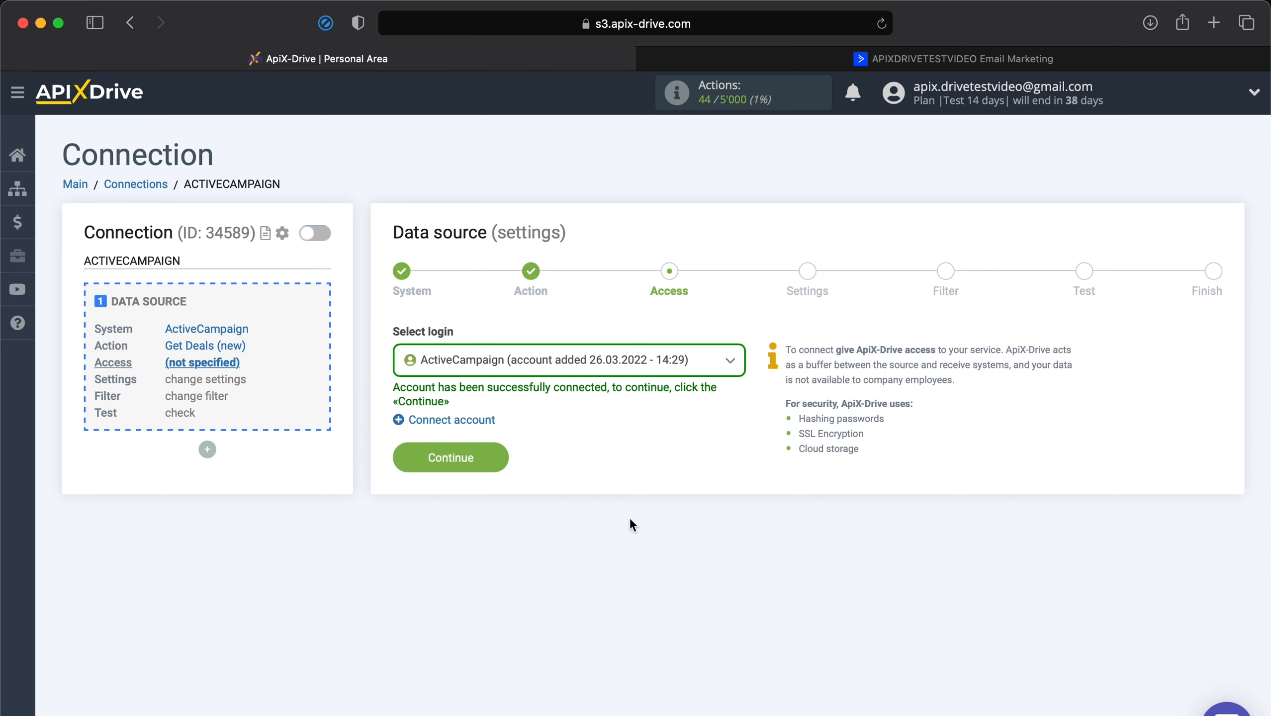
Select the connected ActiveCampaign login and continue through Access, Settings and Filter with no filter.
{"action": "left_click", "coordinate": [683, 369]}
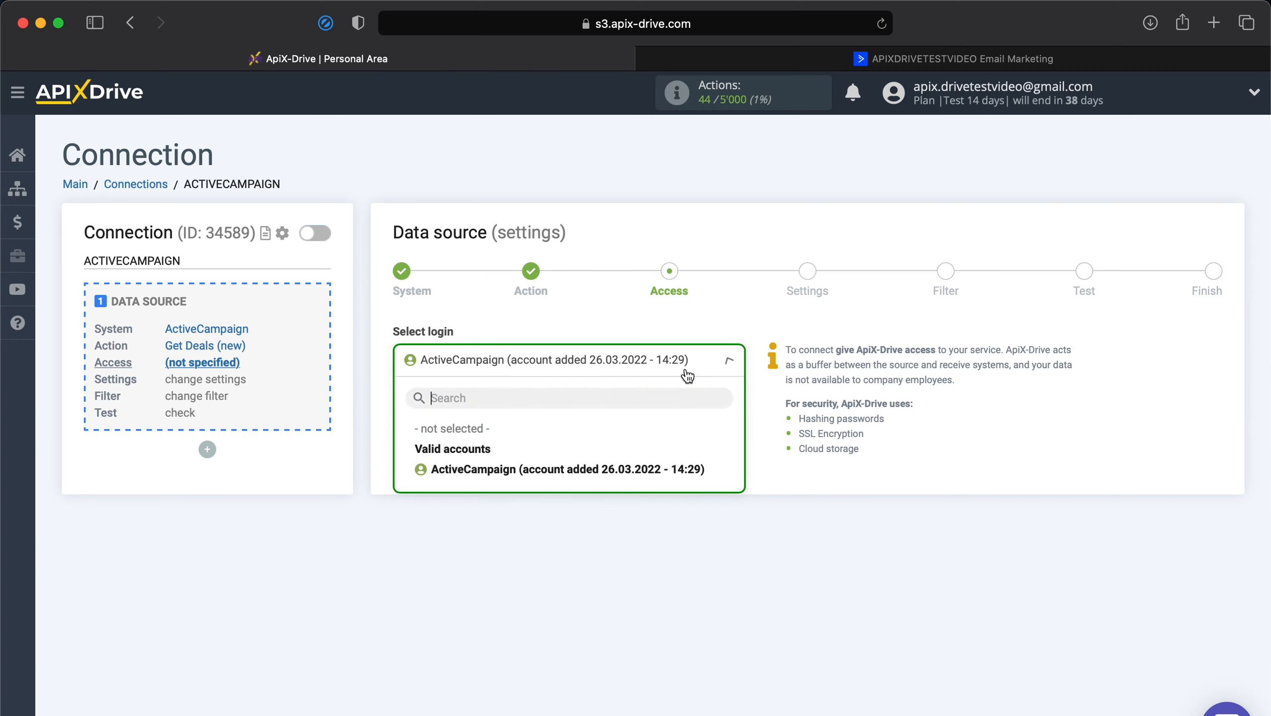
{"action": "left_click", "coordinate": [629, 470]}
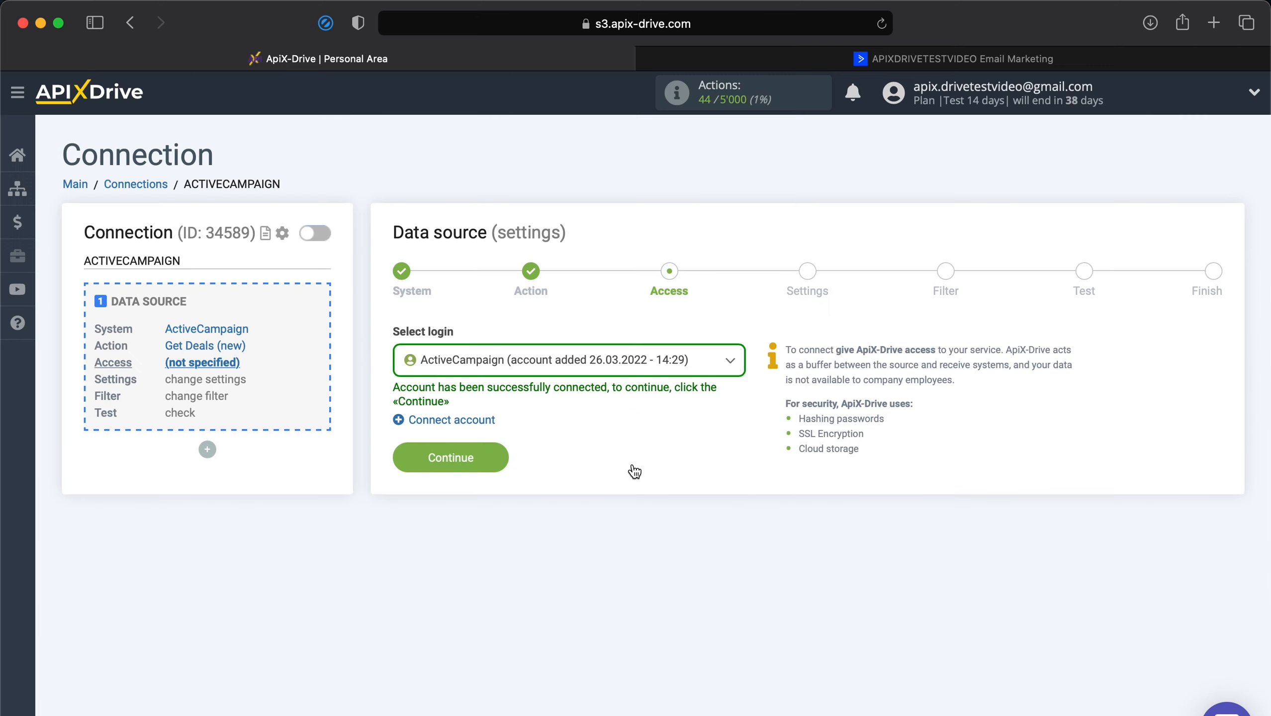
{"action": "left_click", "coordinate": [450, 459]}
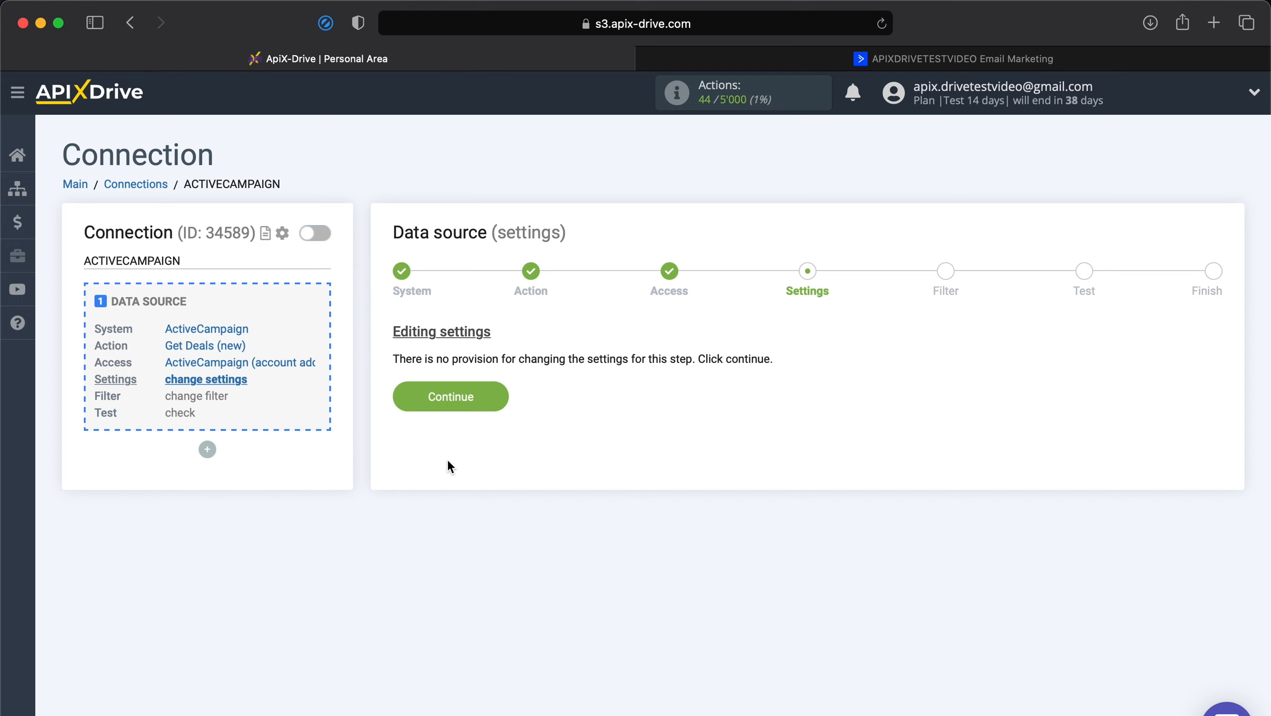
{"action": "left_click", "coordinate": [481, 397]}
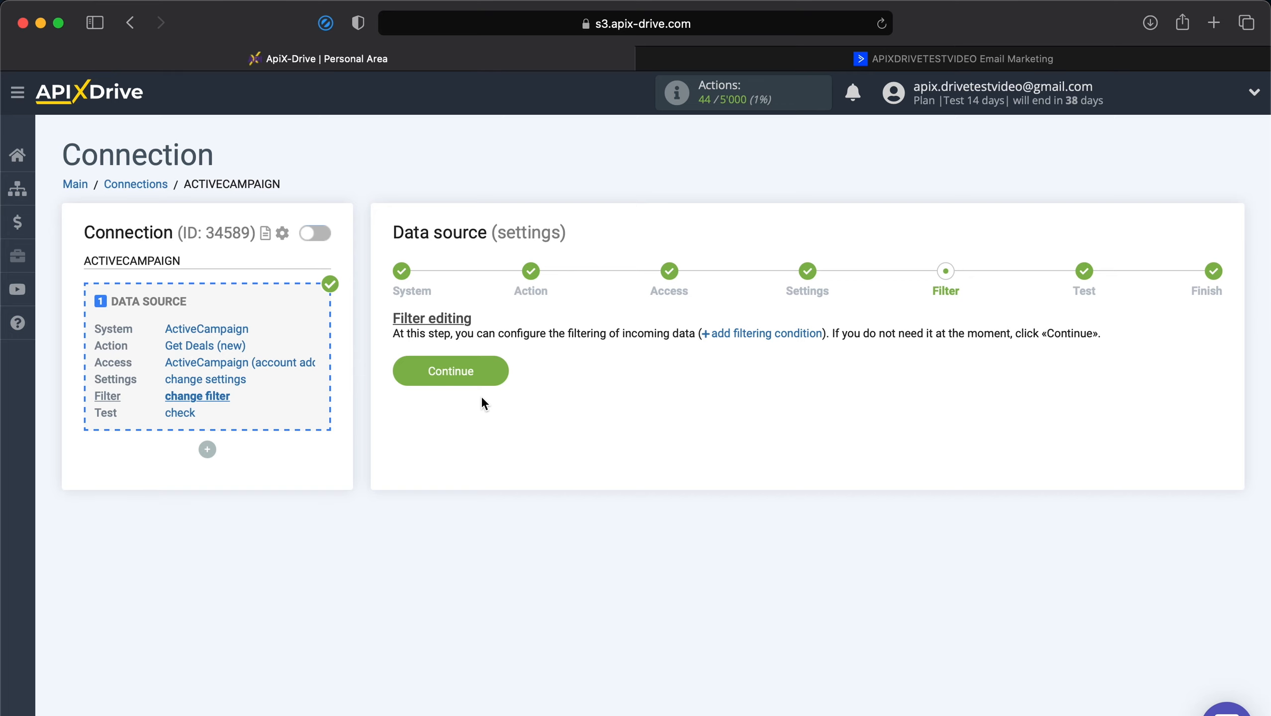
{"action": "left_click", "coordinate": [467, 377]}
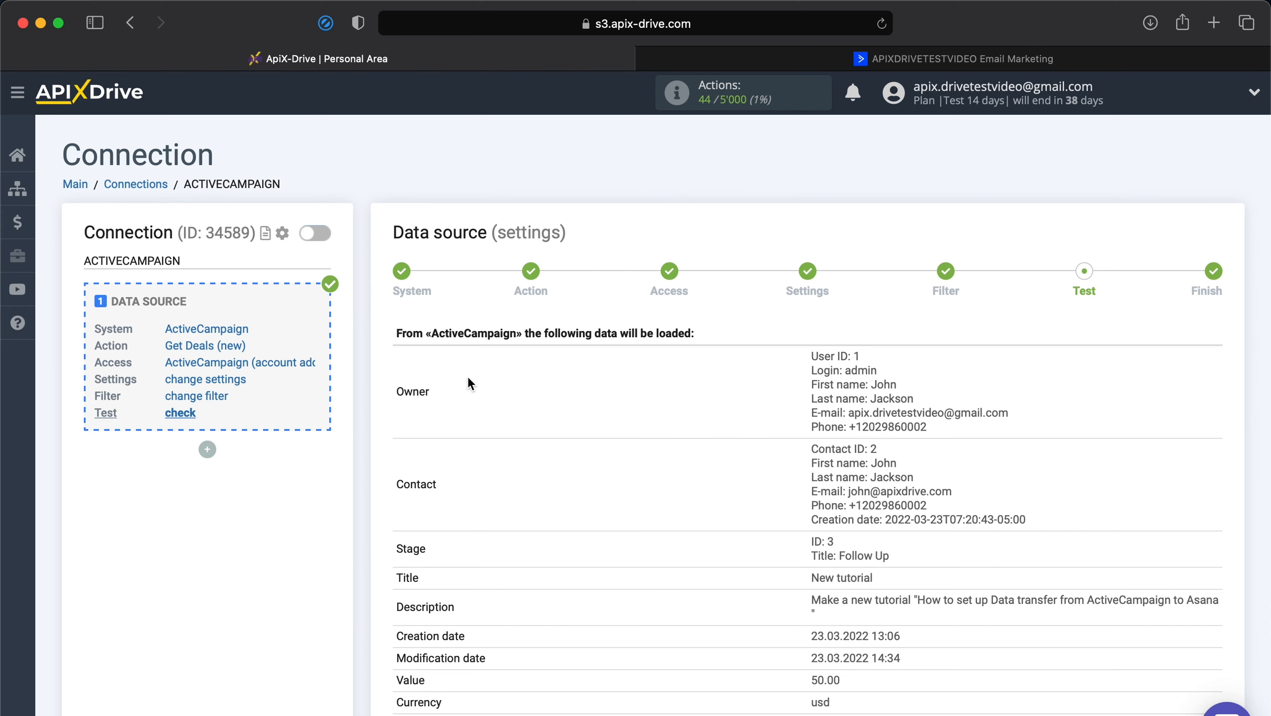
Review the sample 'New tutorial' deal (50.00 usd) in the test data and finish the source setup.
{"action": "scroll", "coordinate": [468, 379], "scroll_direction": "down", "scroll_amount": 5}
{"action": "scroll", "coordinate": [467, 377], "scroll_direction": "down", "scroll_amount": 2}
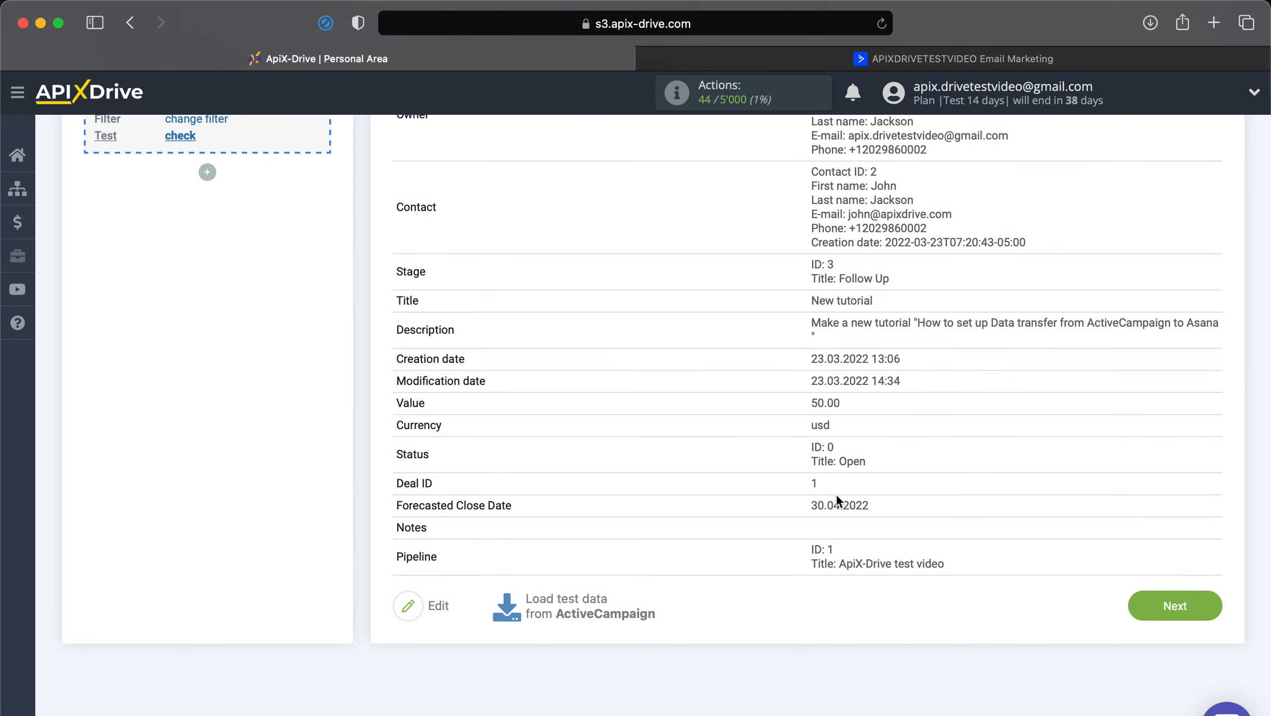
{"action": "left_click", "coordinate": [1178, 605]}
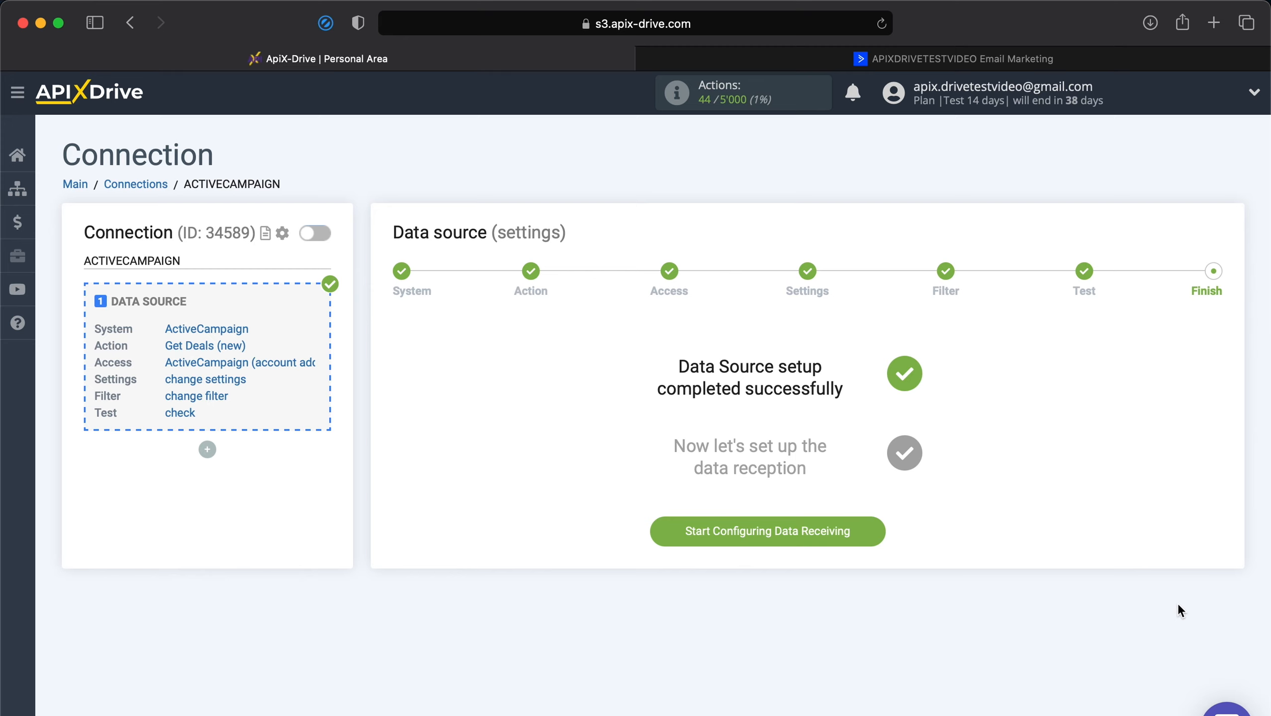
Start the data destination setup with Jira Service Desk as the receiving system.
{"action": "left_click", "coordinate": [790, 532]}
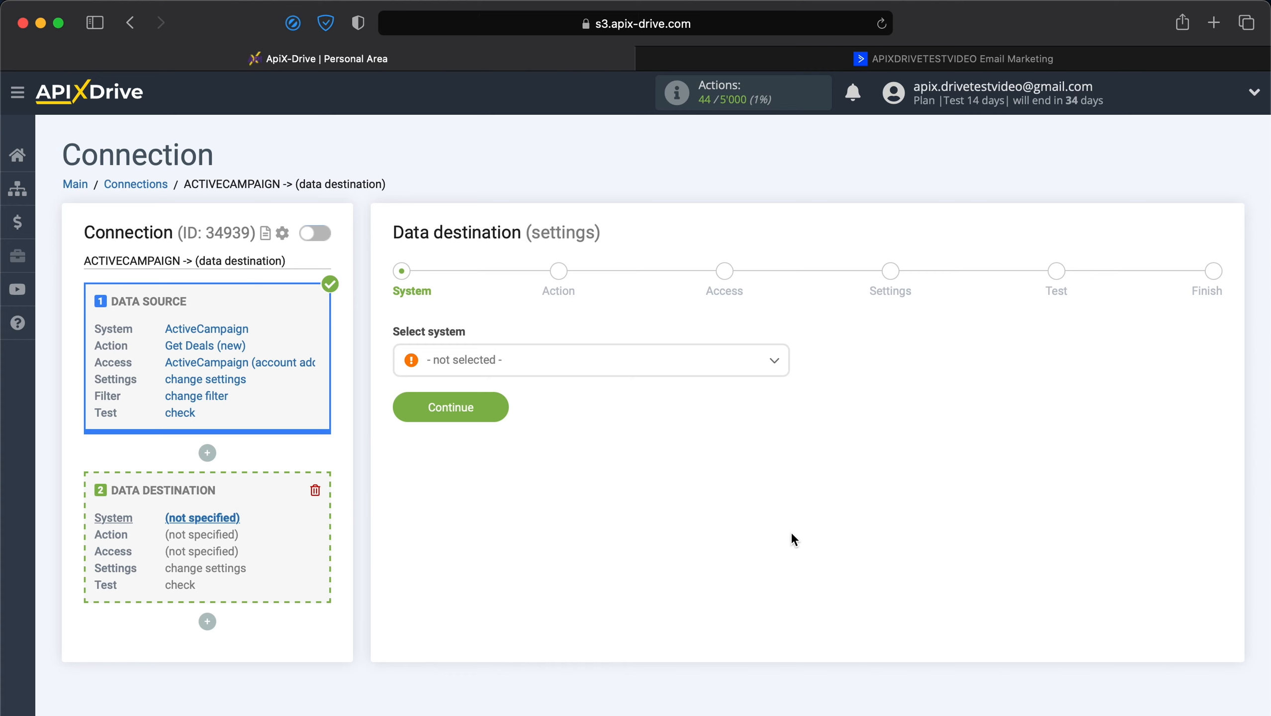
{"action": "left_click", "coordinate": [628, 371]}
{"action": "scroll", "coordinate": [574, 500], "scroll_direction": "down", "scroll_amount": 10}
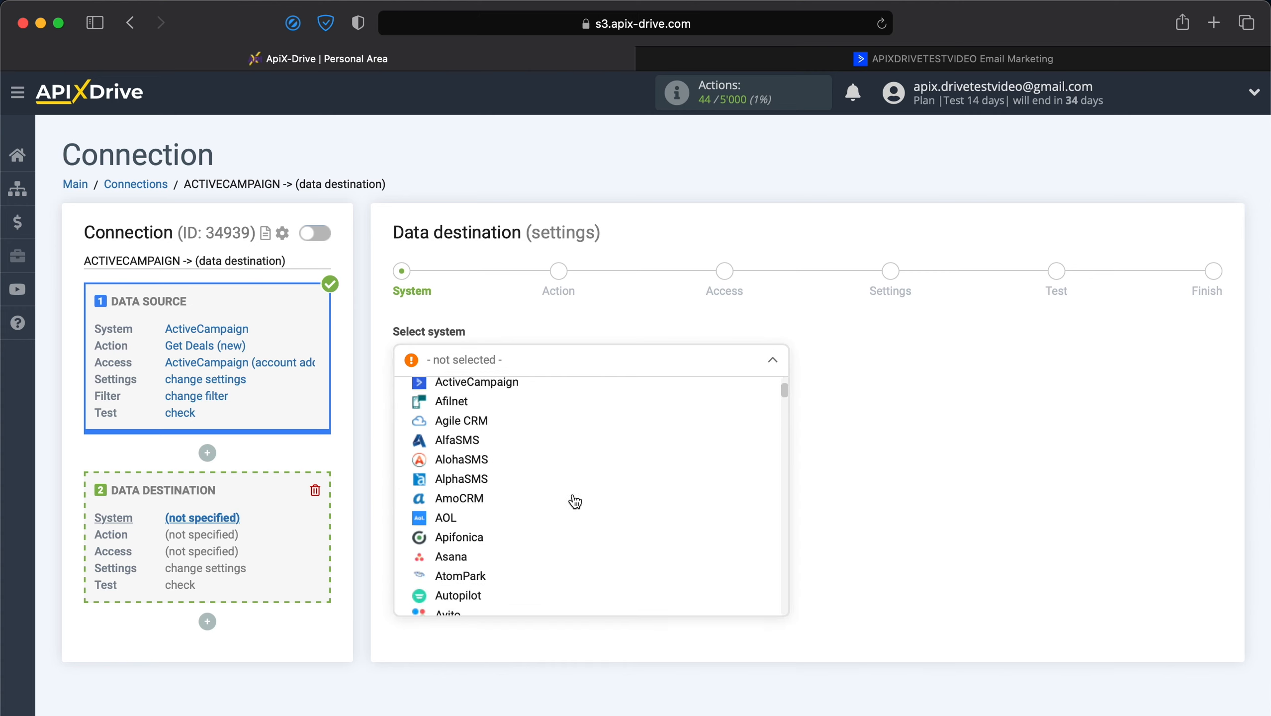
{"action": "scroll", "coordinate": [574, 501], "scroll_direction": "down", "scroll_amount": 15}
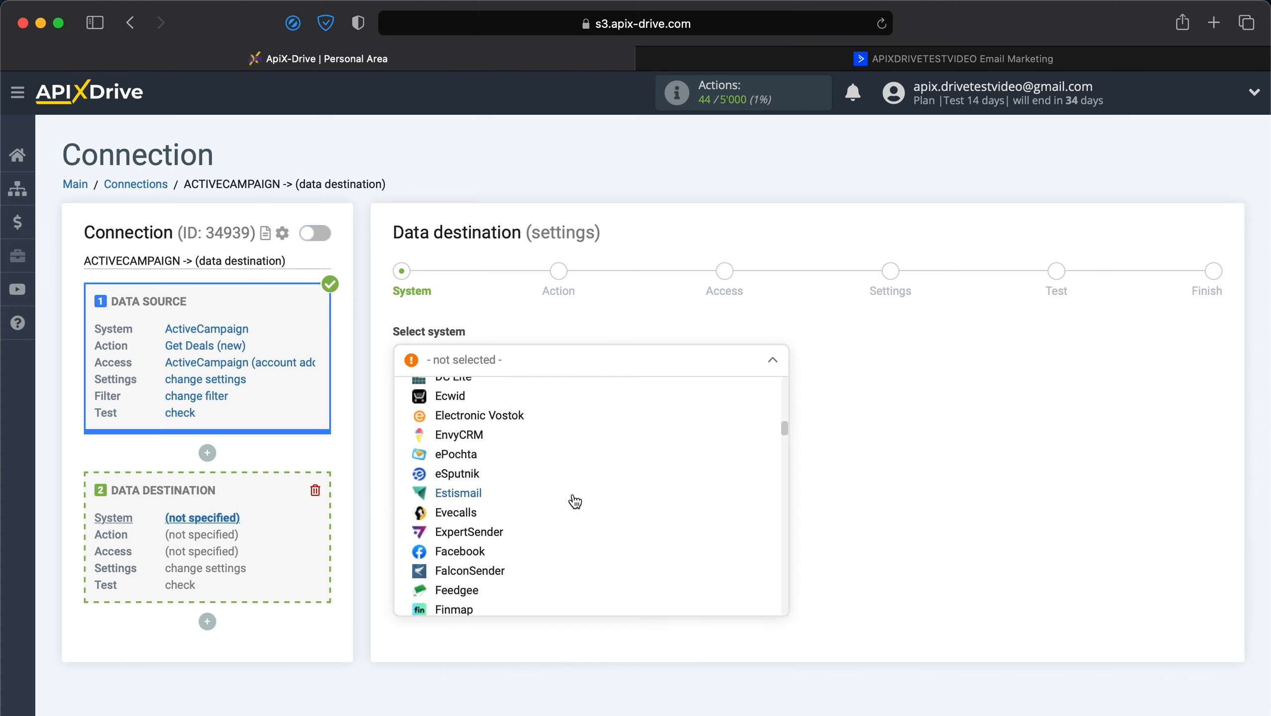
{"action": "scroll", "coordinate": [575, 501], "scroll_direction": "down", "scroll_amount": 5}
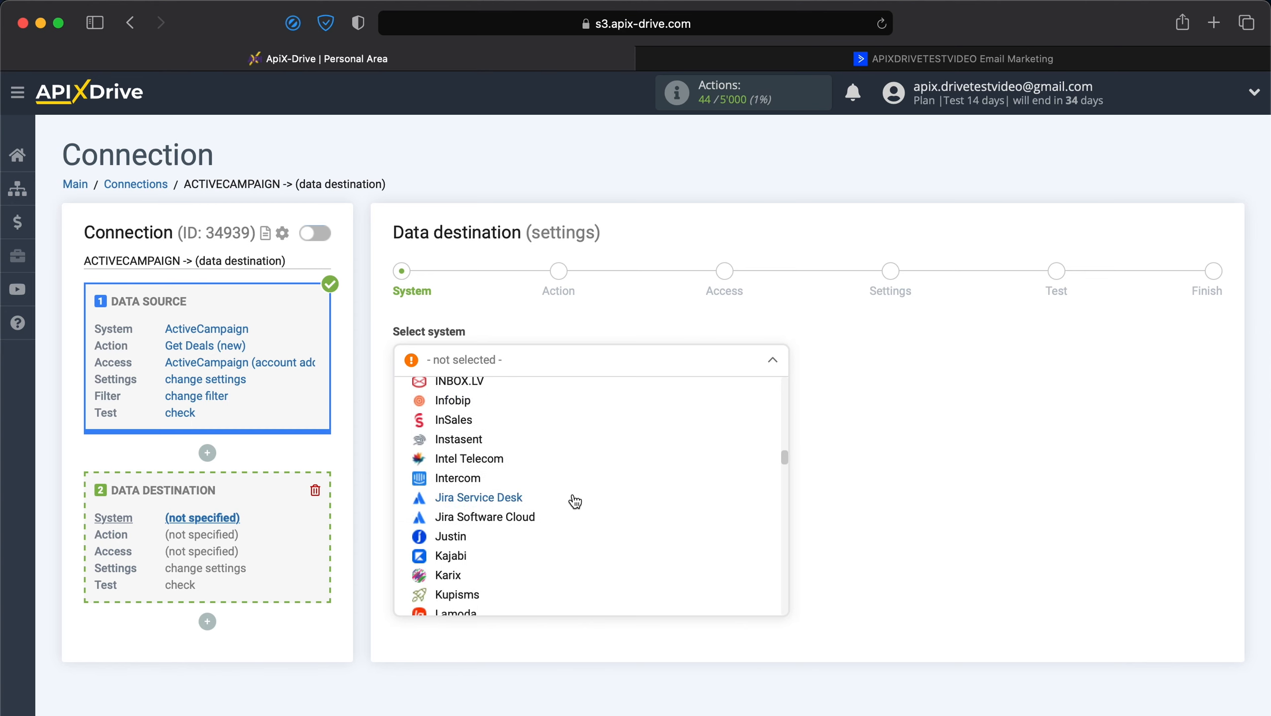
{"action": "left_click", "coordinate": [519, 501]}
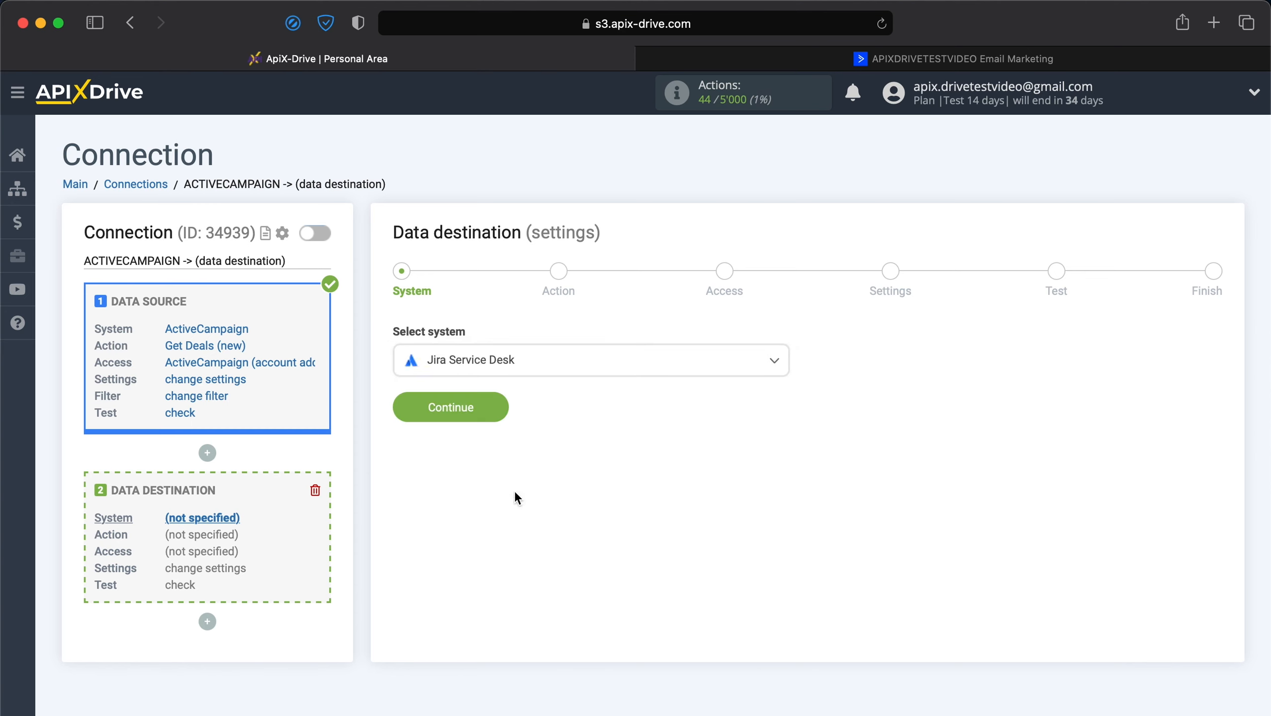
{"action": "left_click", "coordinate": [480, 406]}
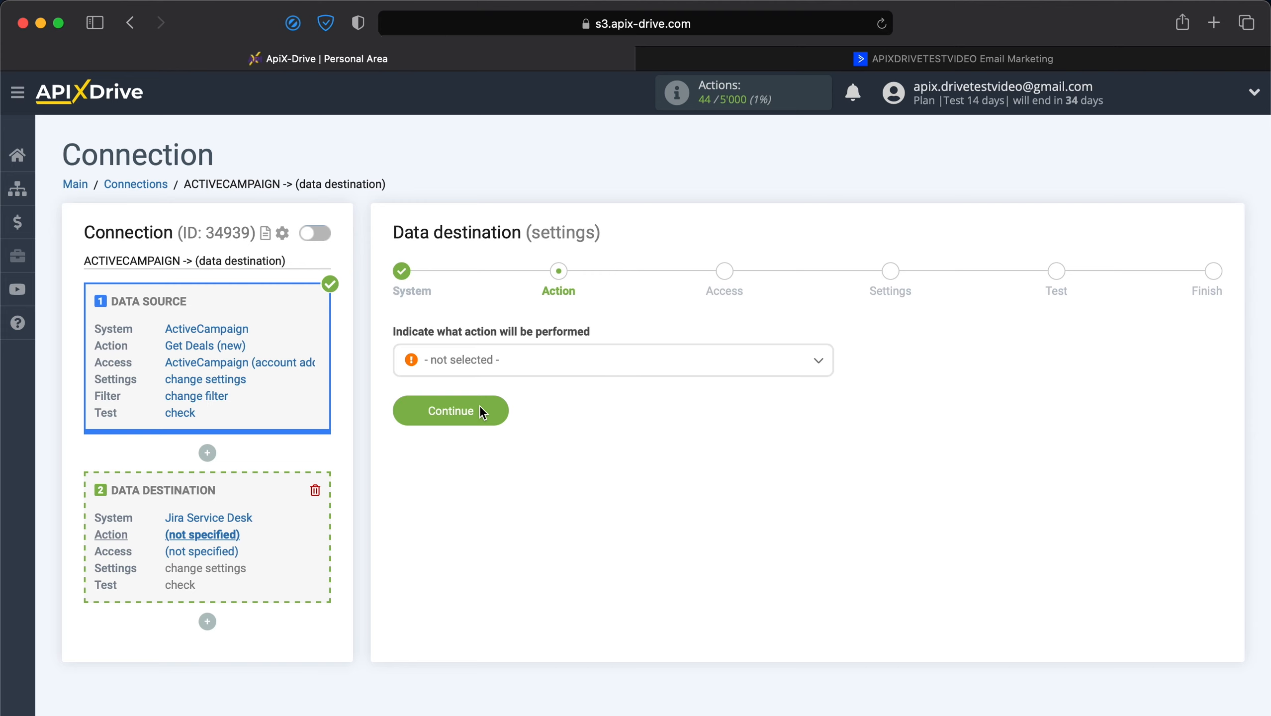
Set the Jira Service Desk action to Create Request and continue to Access.
{"action": "left_click", "coordinate": [511, 373]}
{"action": "left_click", "coordinate": [494, 449]}
{"action": "left_click", "coordinate": [468, 417]}
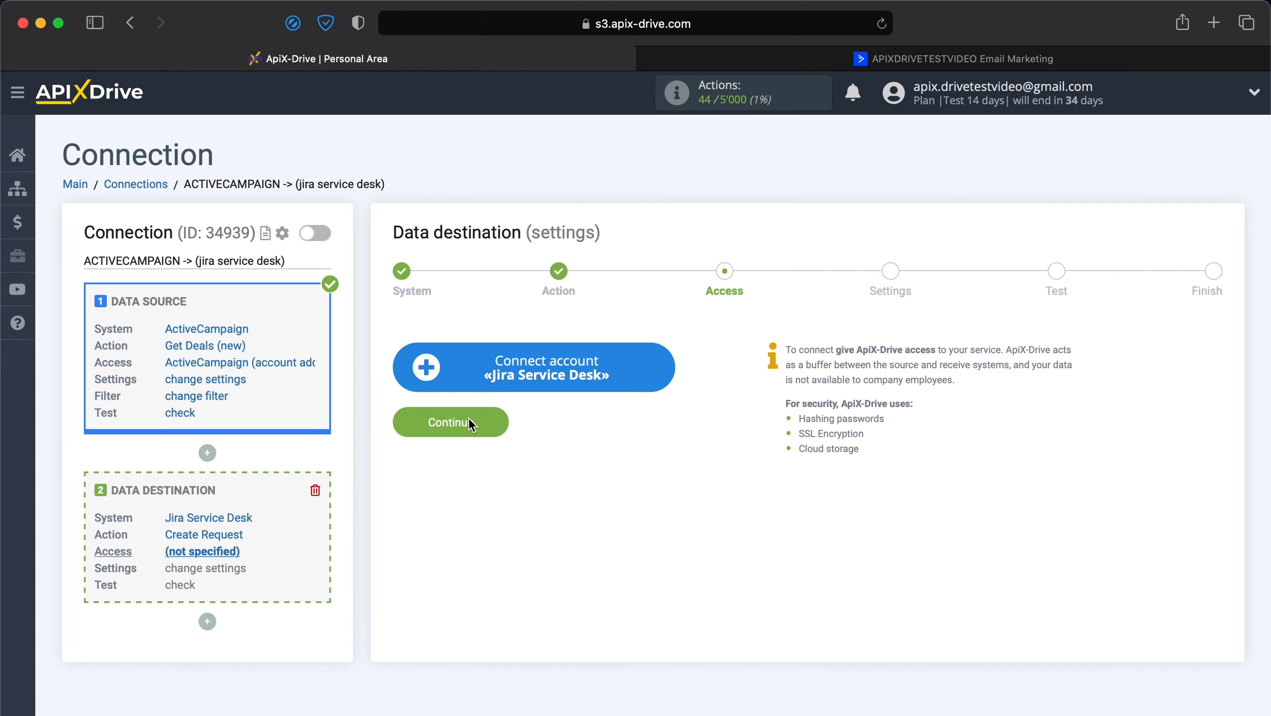
Log in to Atlassian with the account e-mail and password and accept ApiX-Drive's access request.
{"action": "left_click", "coordinate": [524, 366]}
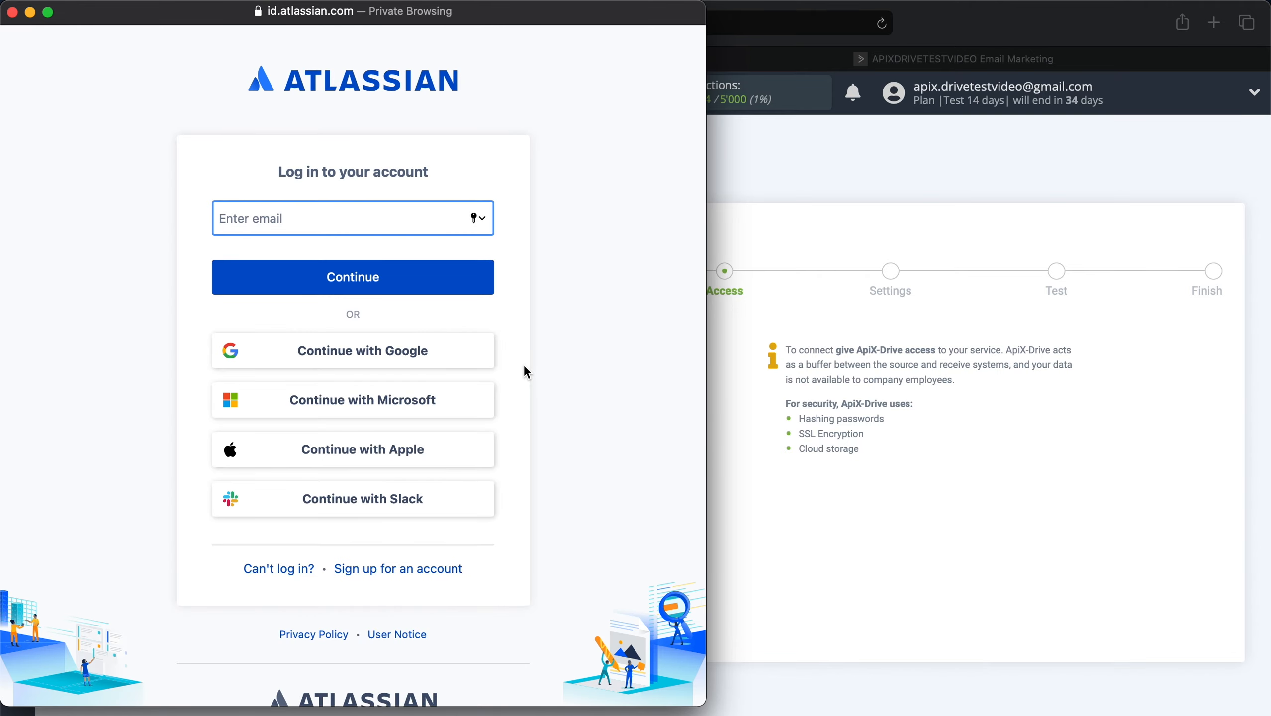
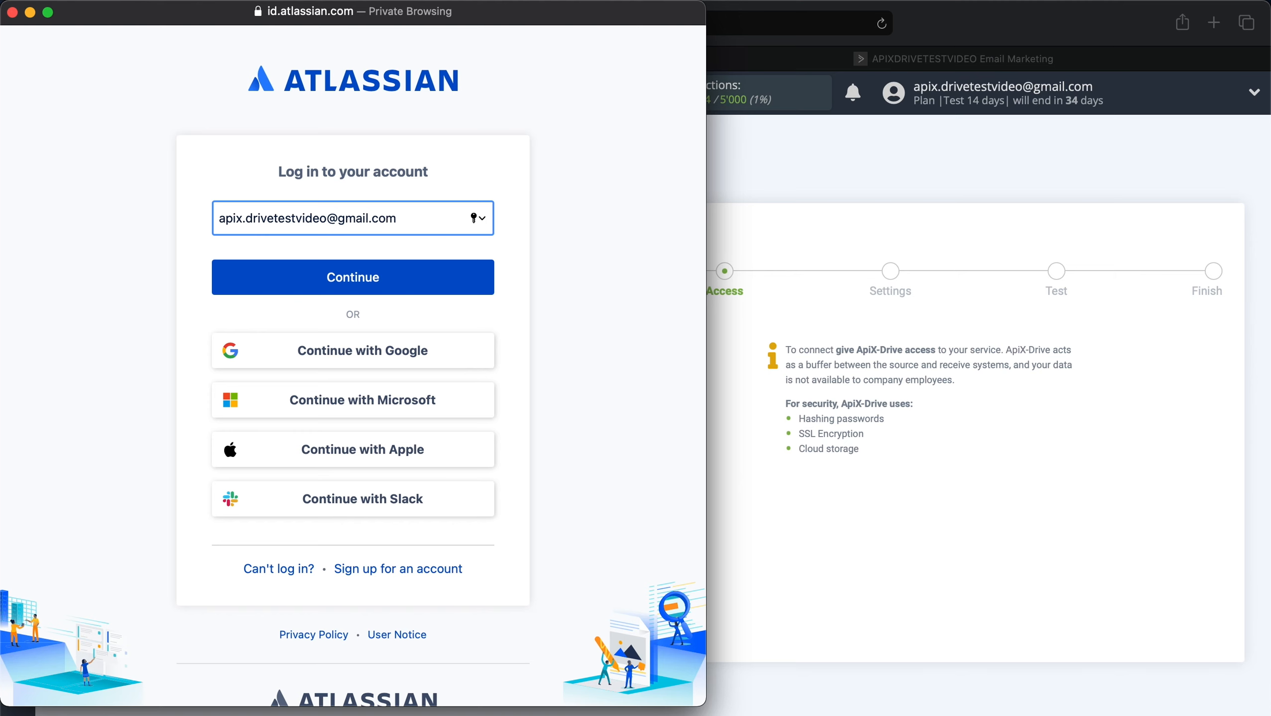
{"action": "left_click", "coordinate": [404, 287]}
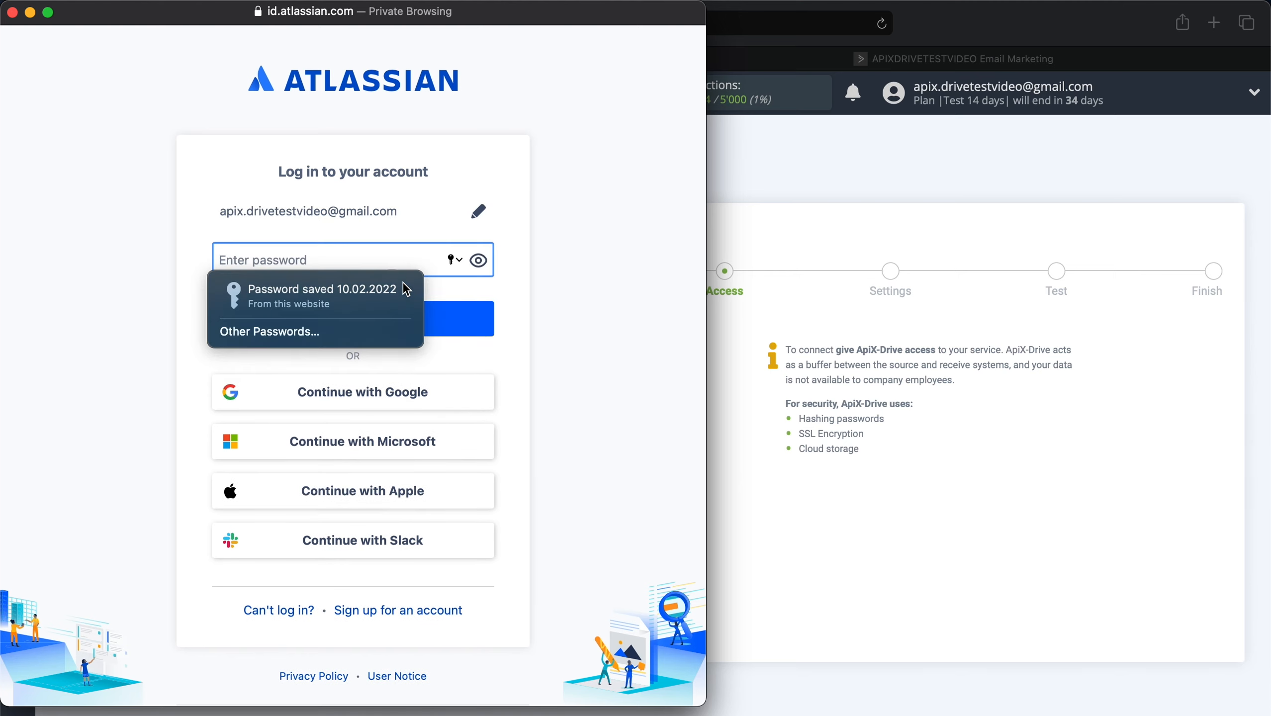
{"action": "type", "text": "••••••••••••"}
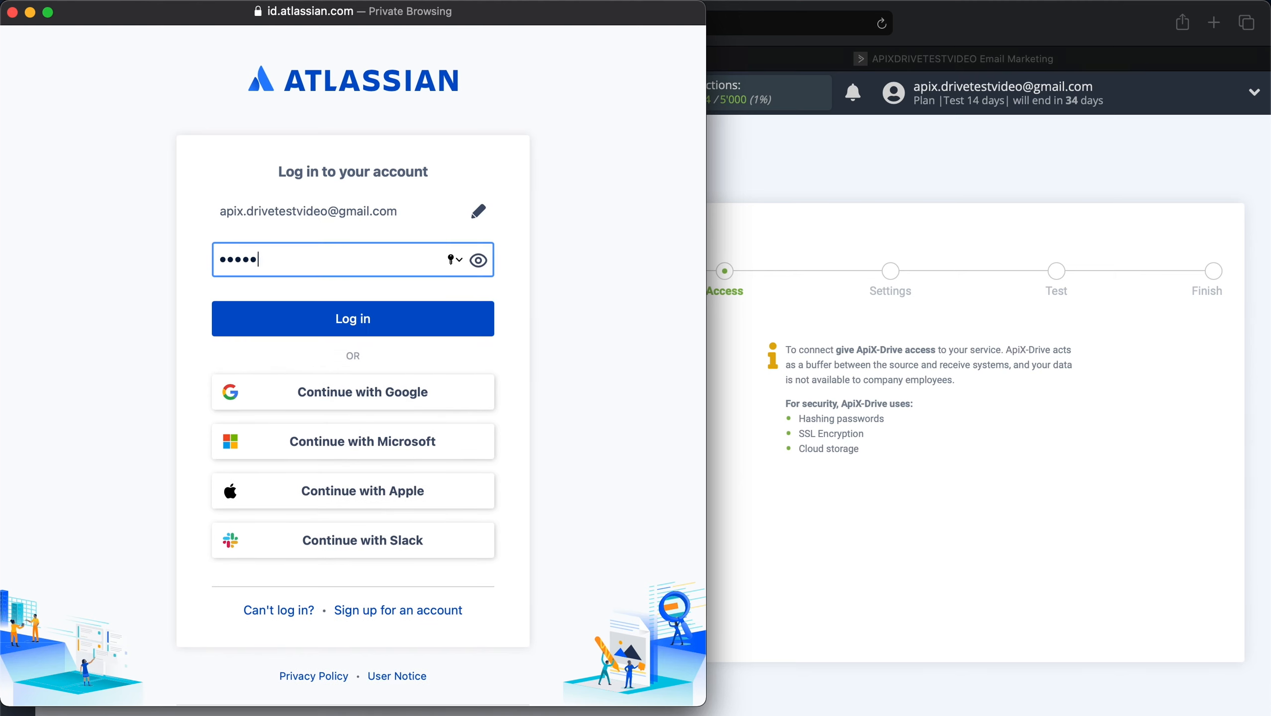
{"action": "type", "text": "•••••••••••"}
{"action": "key", "text": "Return"}
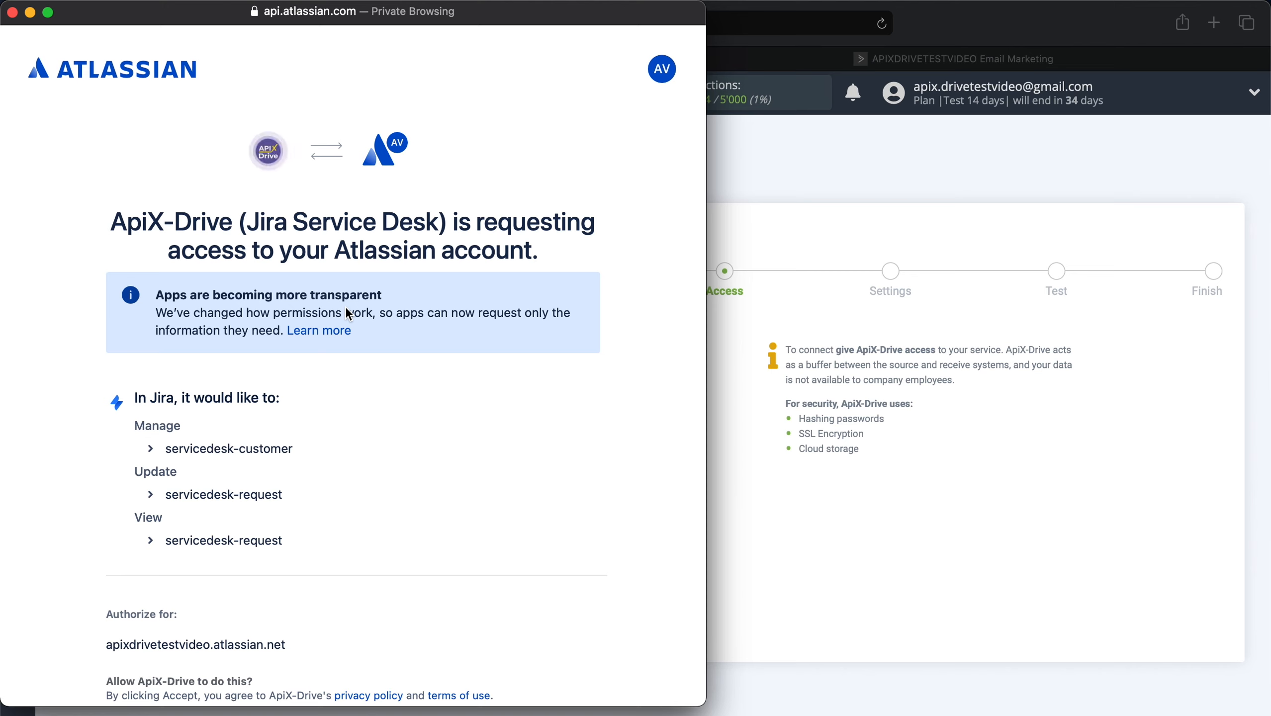
{"action": "scroll", "coordinate": [347, 308], "scroll_direction": "down", "scroll_amount": 5}
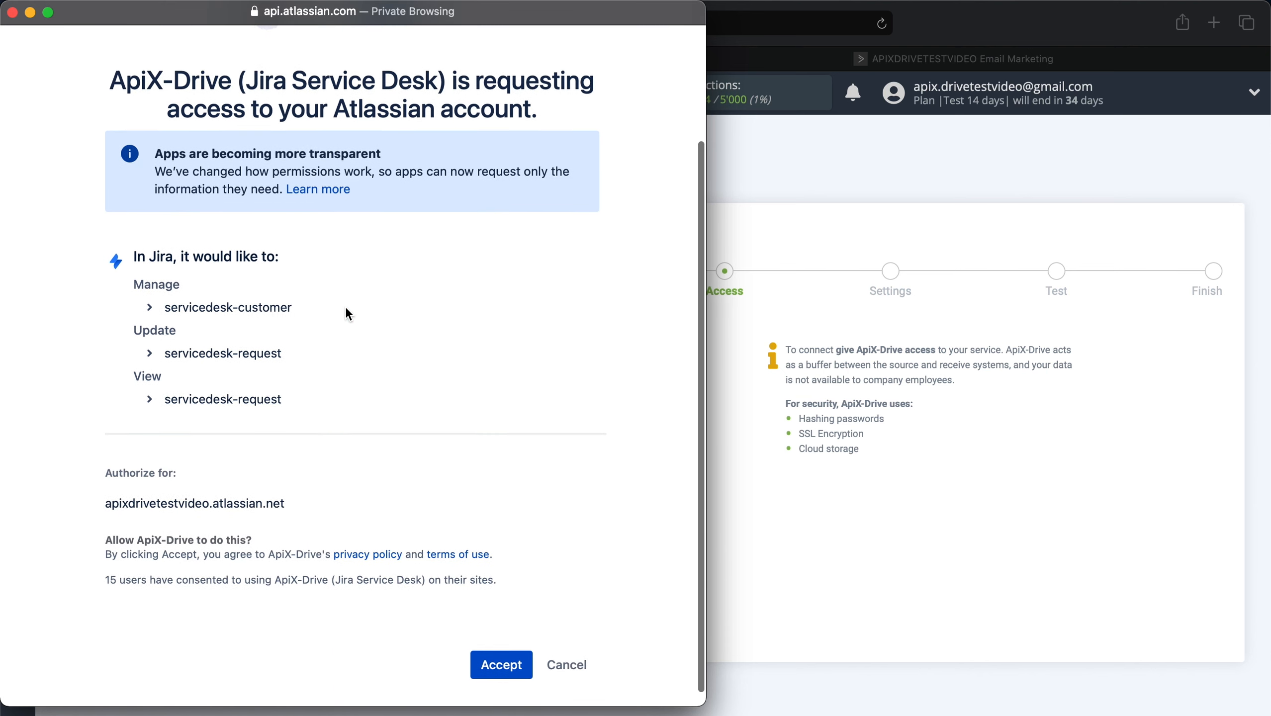
{"action": "left_click", "coordinate": [509, 647]}
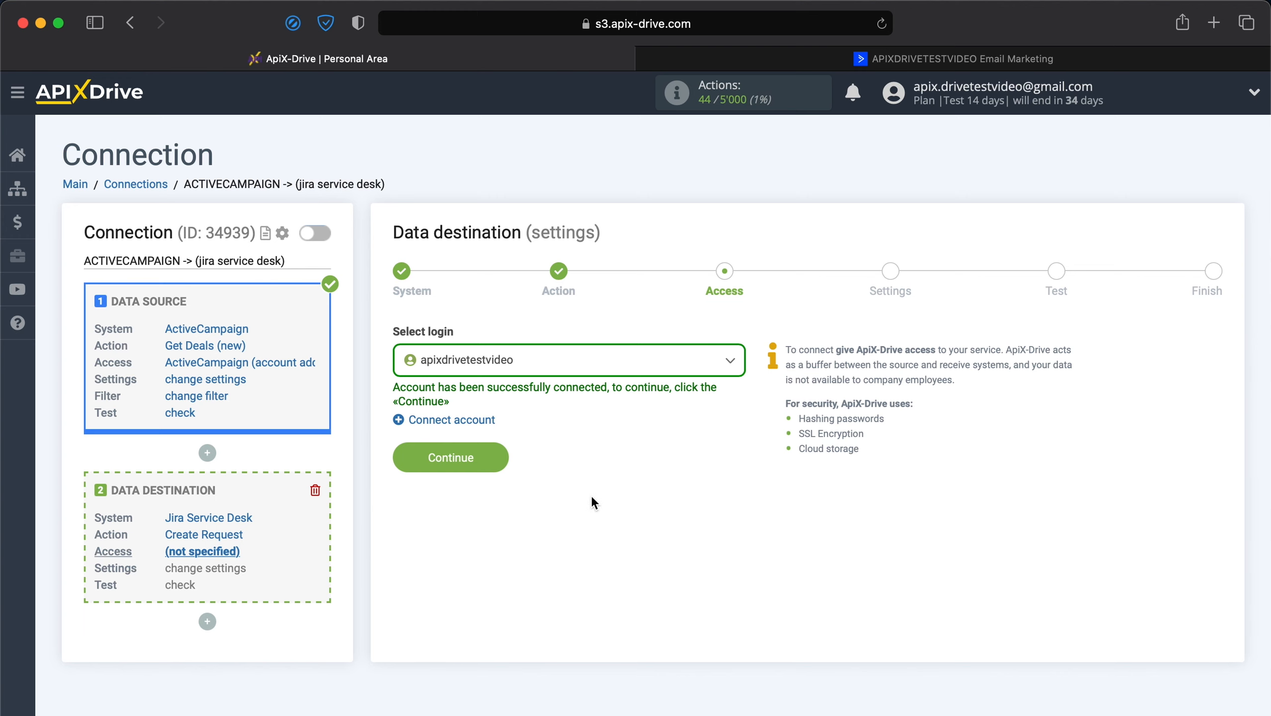
Select the newly connected Jira account as the login and continue to Settings.
{"action": "left_click", "coordinate": [674, 367]}
{"action": "left_click", "coordinate": [542, 470]}
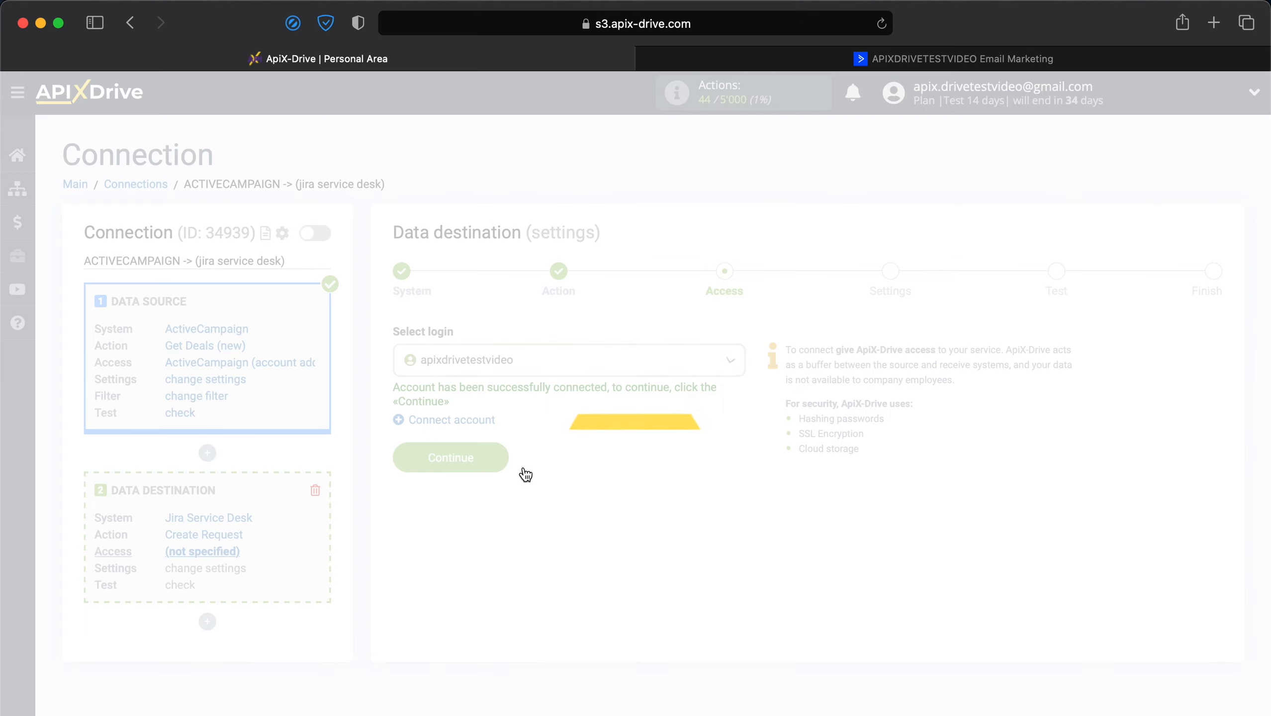
{"action": "left_click", "coordinate": [495, 460]}
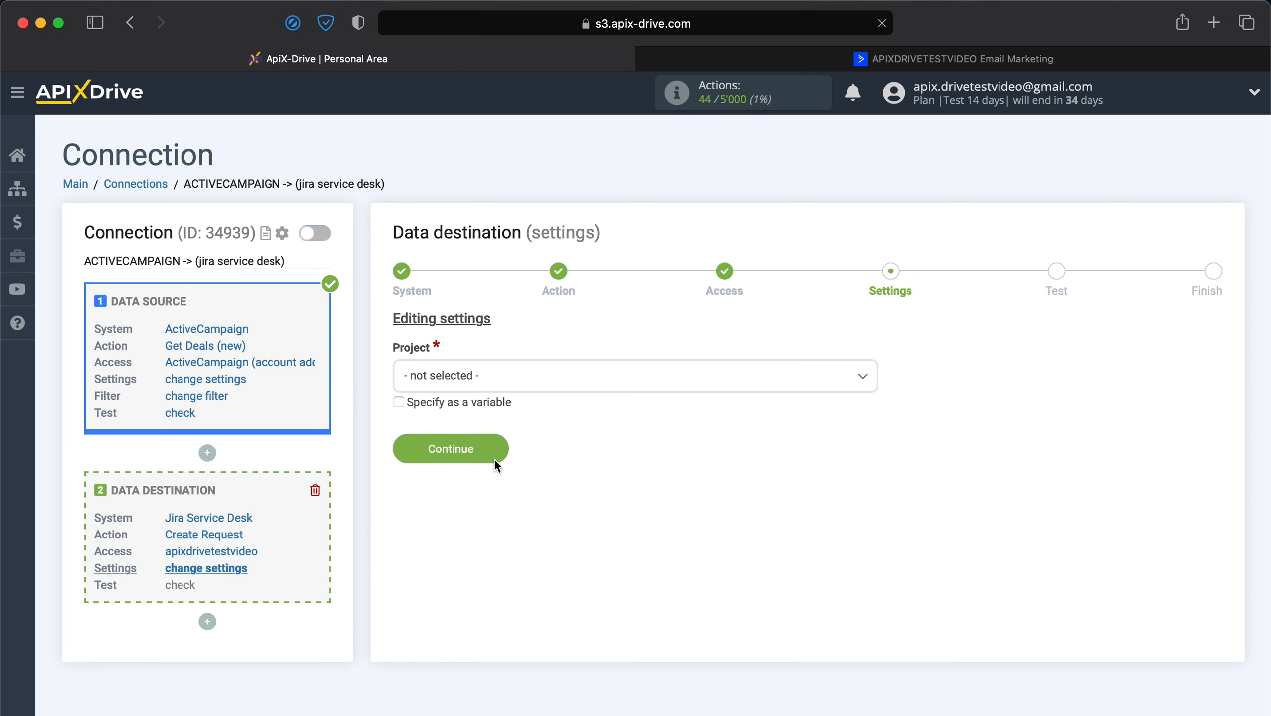
Choose Project 'General Help Desk Project' and Request type 'Submit a request or incident'.
{"action": "left_click", "coordinate": [535, 393]}
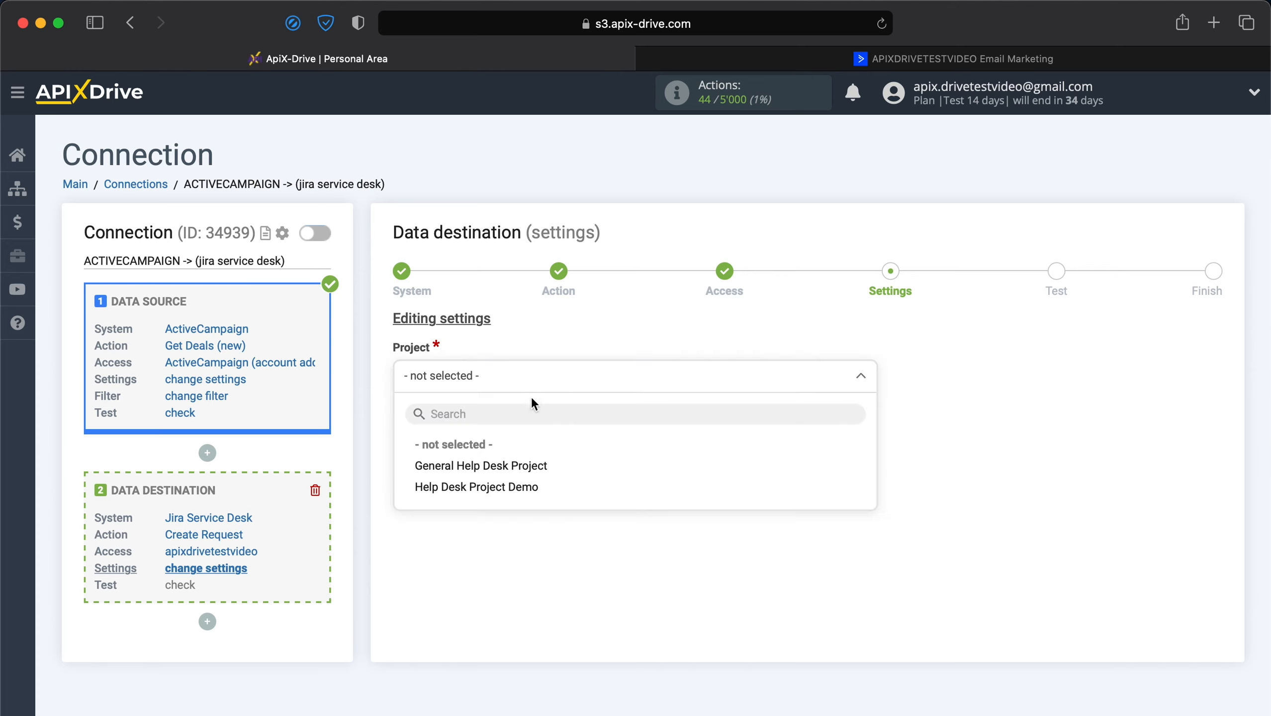
{"action": "left_click", "coordinate": [511, 466]}
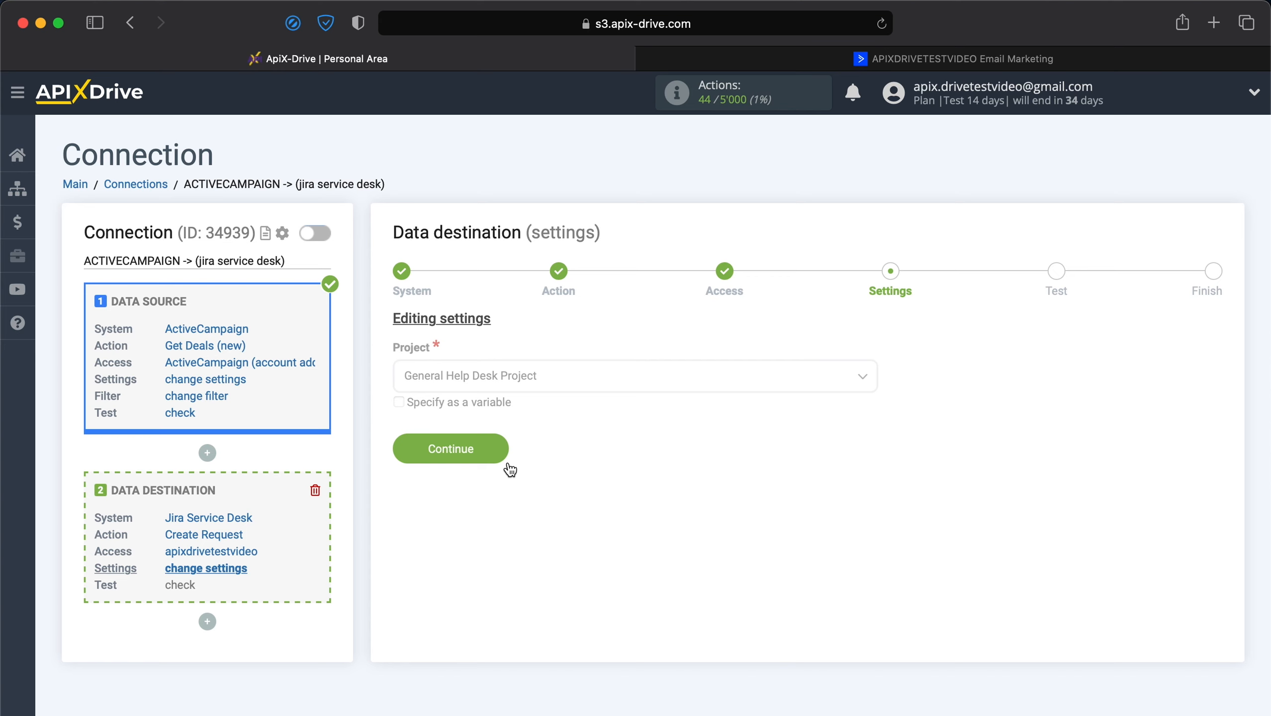
{"action": "left_click", "coordinate": [510, 468]}
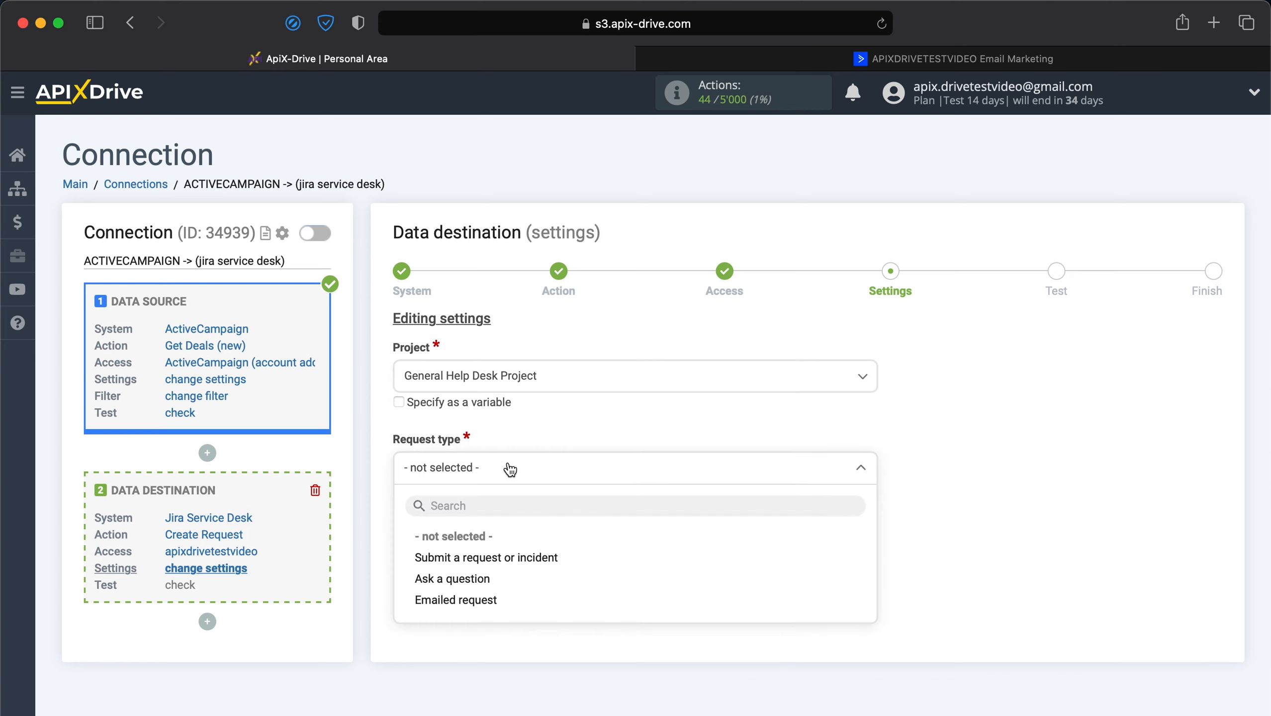
{"action": "left_click", "coordinate": [485, 556]}
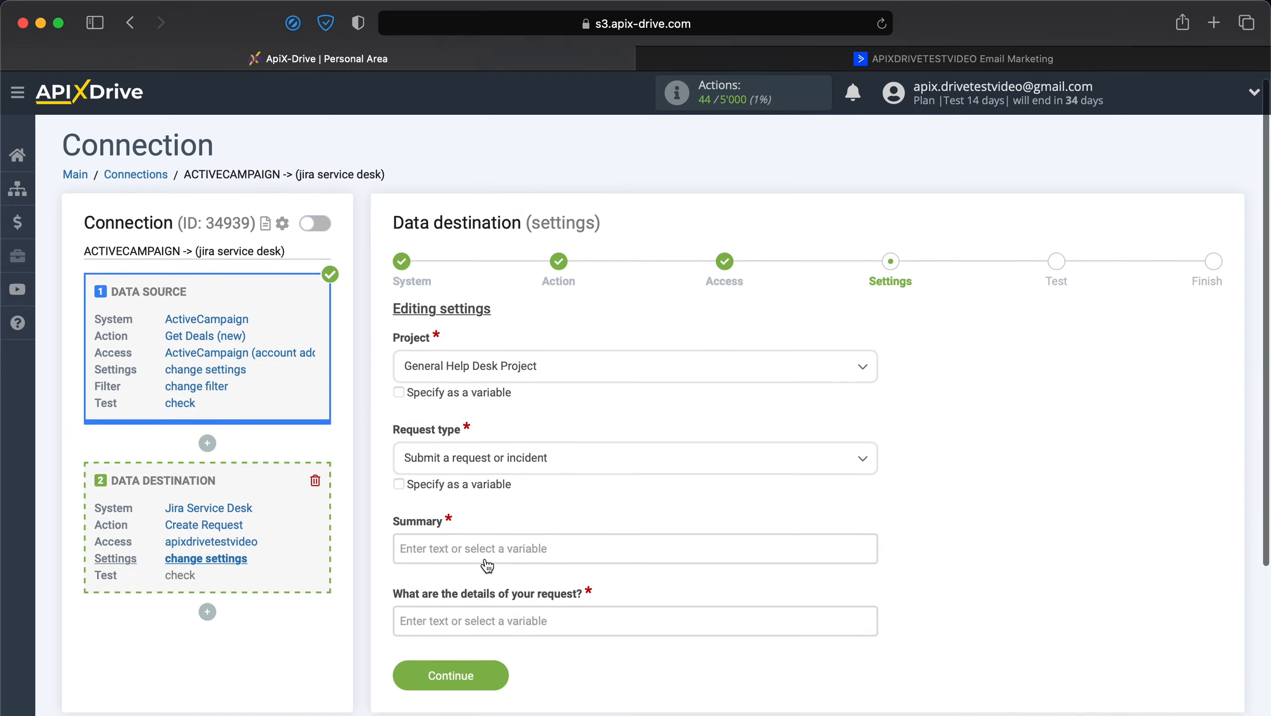
Fill Summary with 'New deal from ActiveCampaign' followed by the ActiveCampaign First name variable.
{"action": "scroll", "coordinate": [486, 564], "scroll_direction": "down", "scroll_amount": 3}
{"action": "left_click", "coordinate": [532, 431]}
{"action": "scroll", "coordinate": [531, 431], "scroll_direction": "down", "scroll_amount": 4}
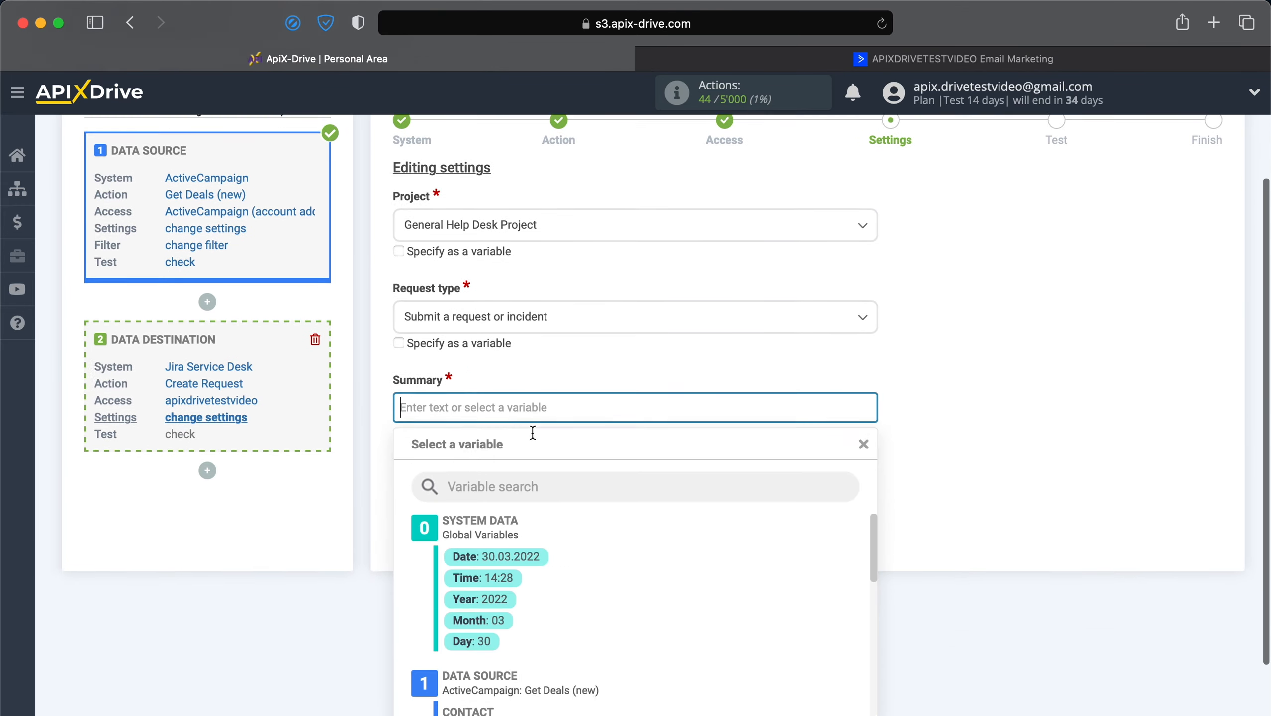
{"action": "type", "text": "New deal"}
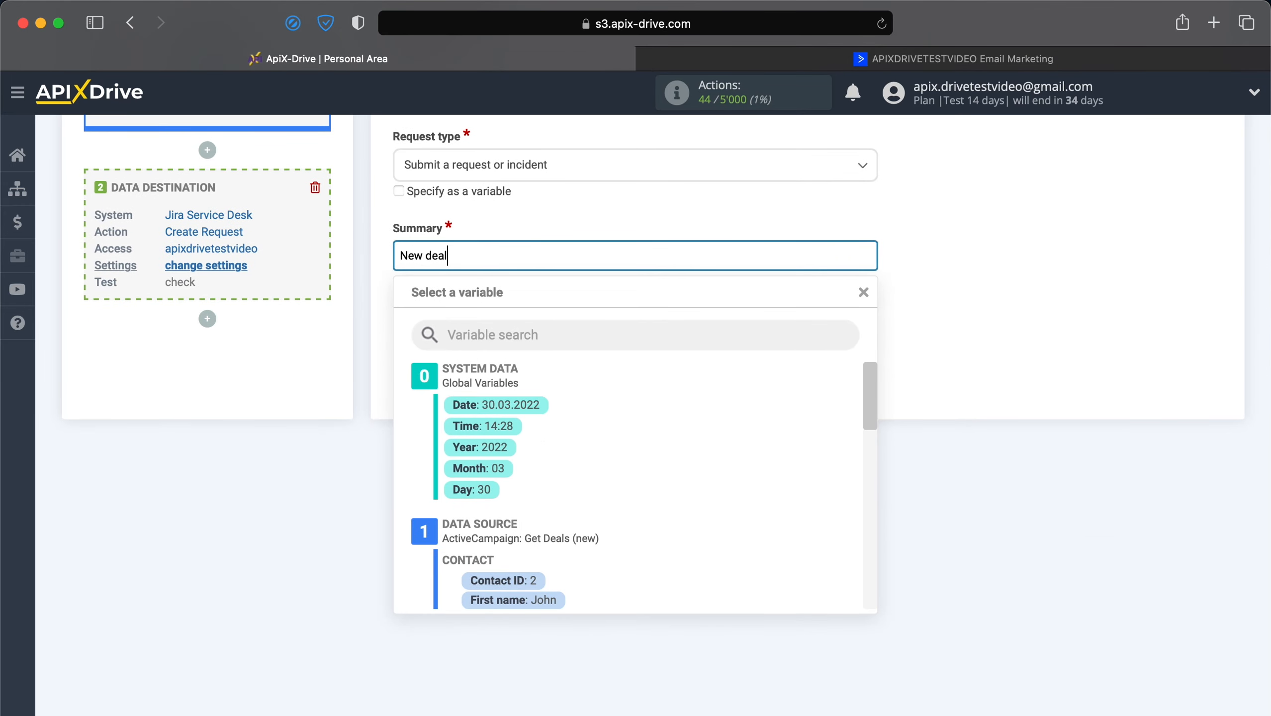
{"action": "type", "text": " from ActiveCampaign"}
{"action": "scroll", "coordinate": [532, 431], "scroll_direction": "down", "scroll_amount": 3}
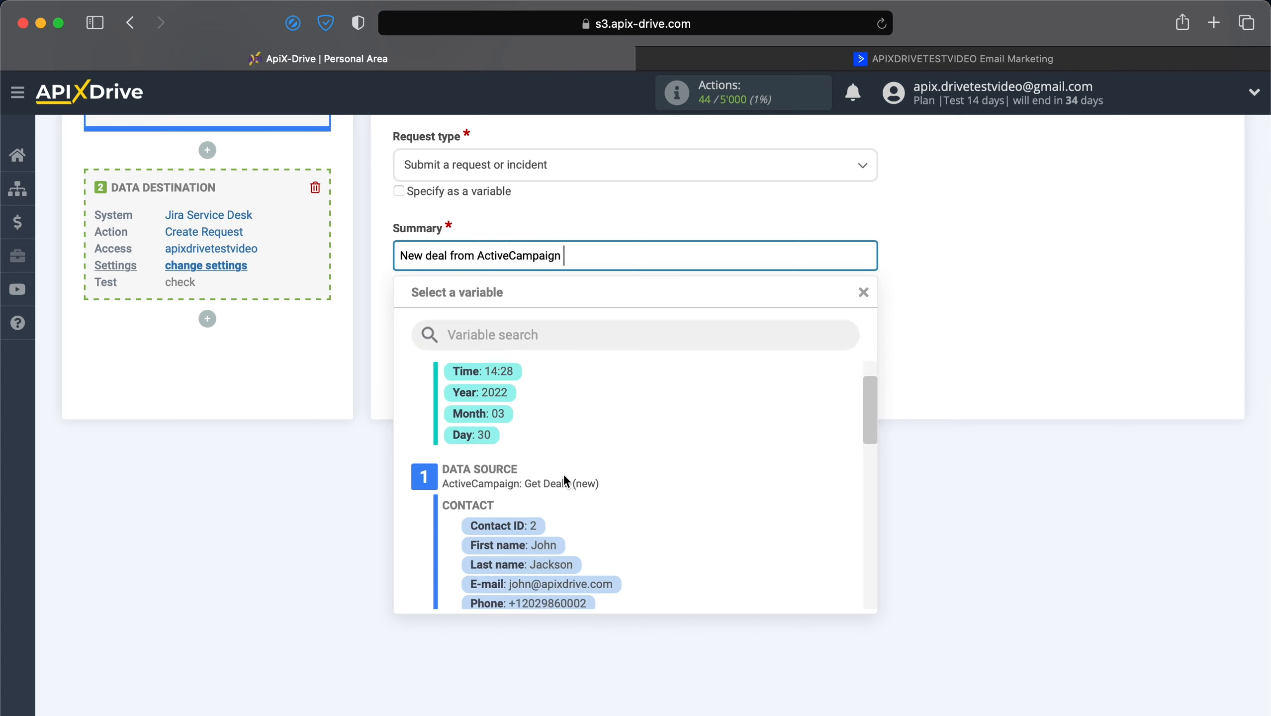
{"action": "left_click", "coordinate": [549, 460]}
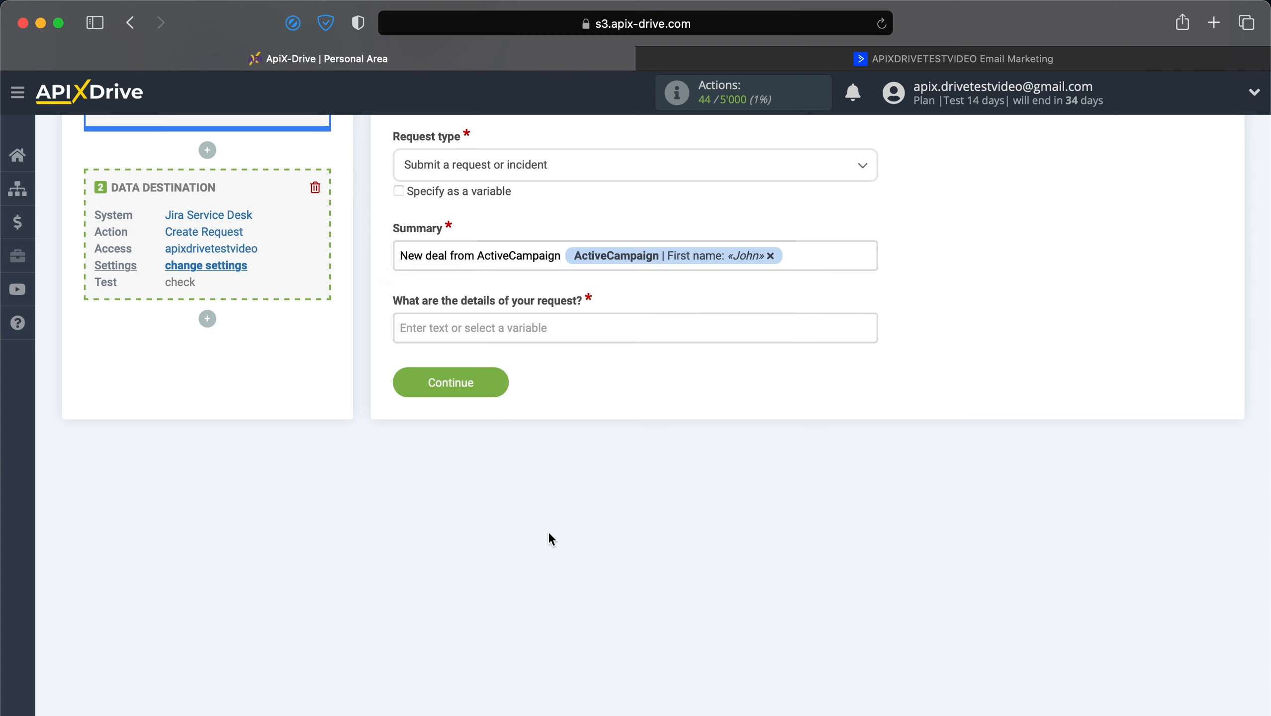
{"action": "left_click", "coordinate": [543, 328]}
Start the request details with a 'Data:' line holding the current date and time variables.
{"action": "type", "text": "Data:"}
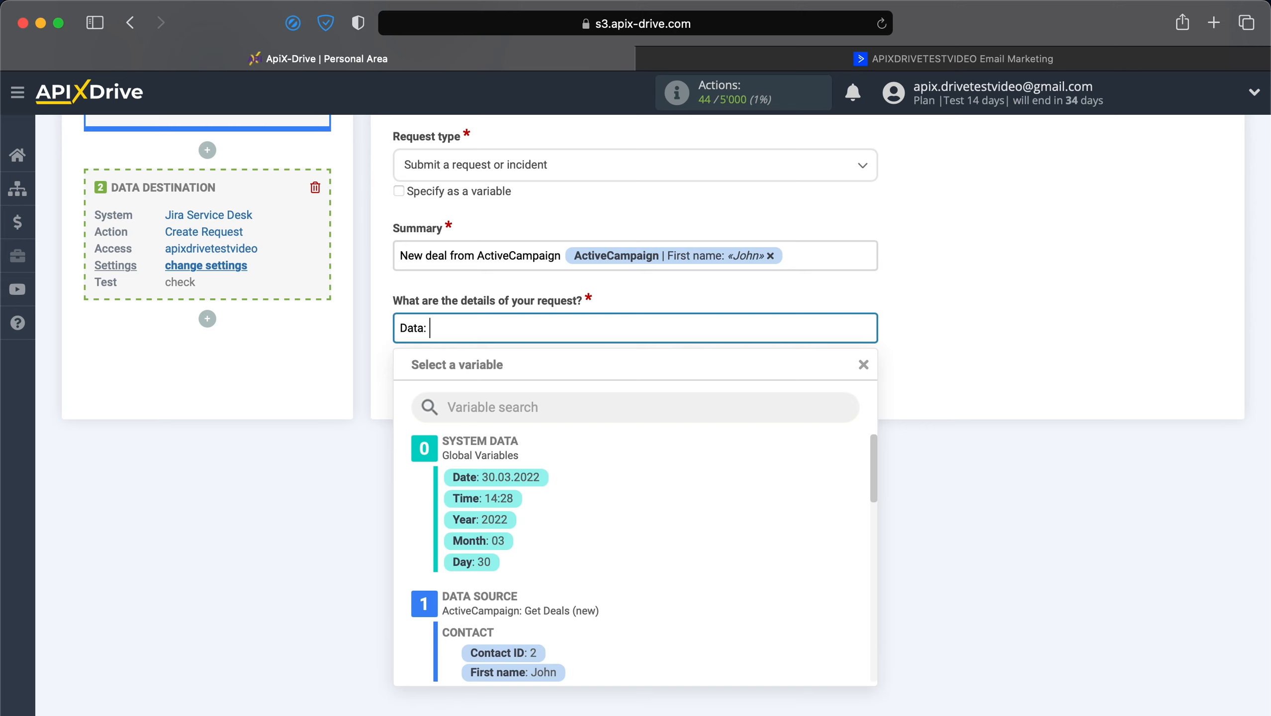
{"action": "left_click", "coordinate": [495, 477]}
{"action": "left_click", "coordinate": [673, 330]}
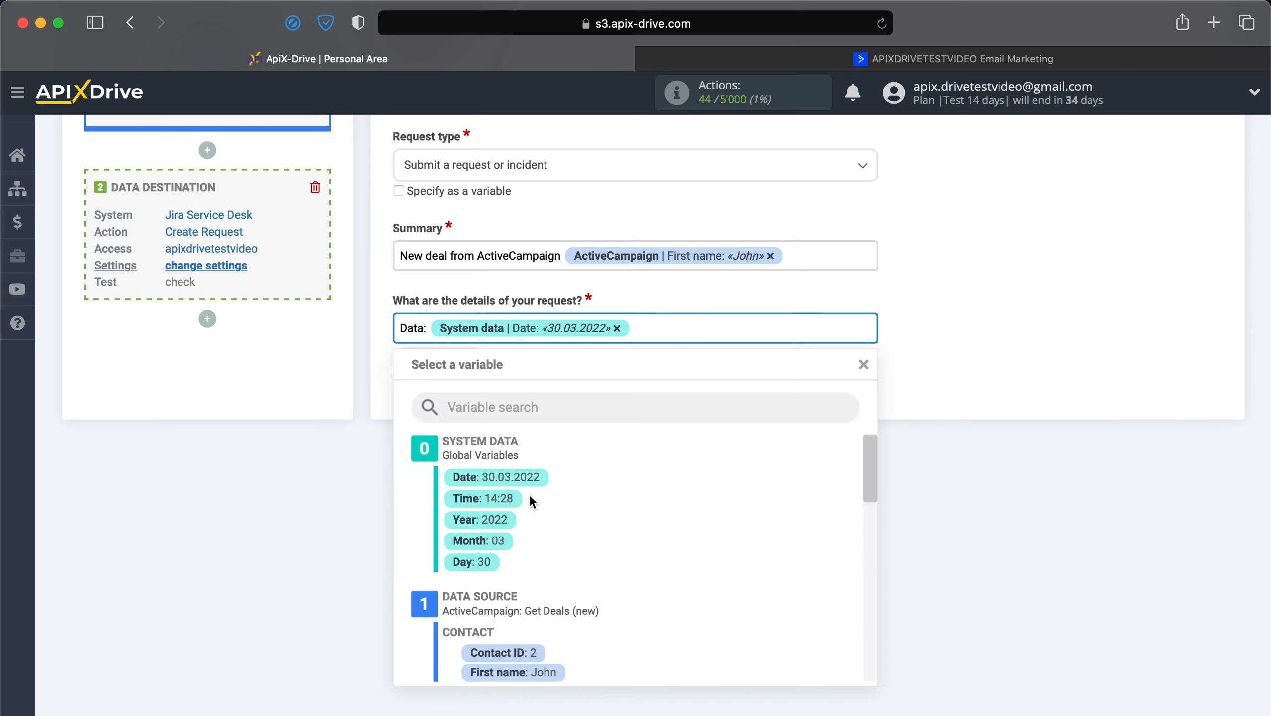
{"action": "left_click", "coordinate": [526, 496]}
{"action": "key", "text": "Return"}
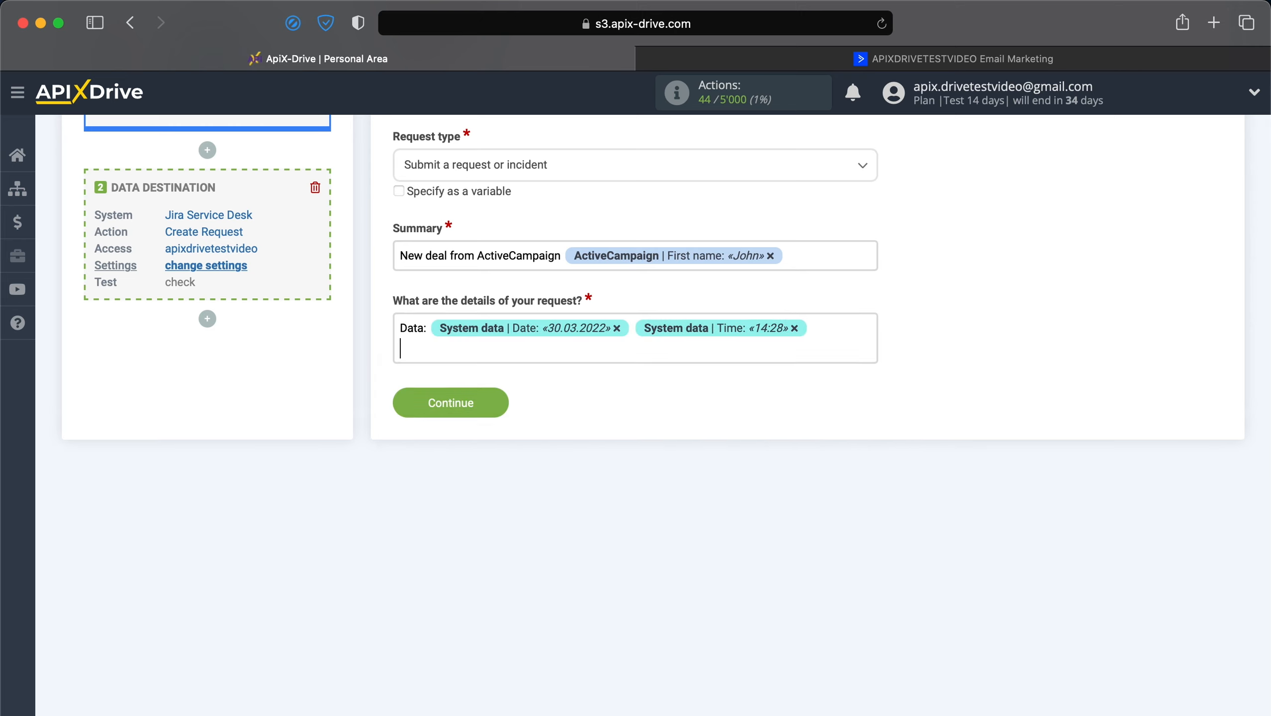
Add a 'Name:' line with the contact's first and last name, and an 'Email:' line with their e-mail.
{"action": "type", "text": "Name:"}
{"action": "left_click", "coordinate": [581, 355]}
{"action": "scroll", "coordinate": [527, 521], "scroll_direction": "down", "scroll_amount": 5}
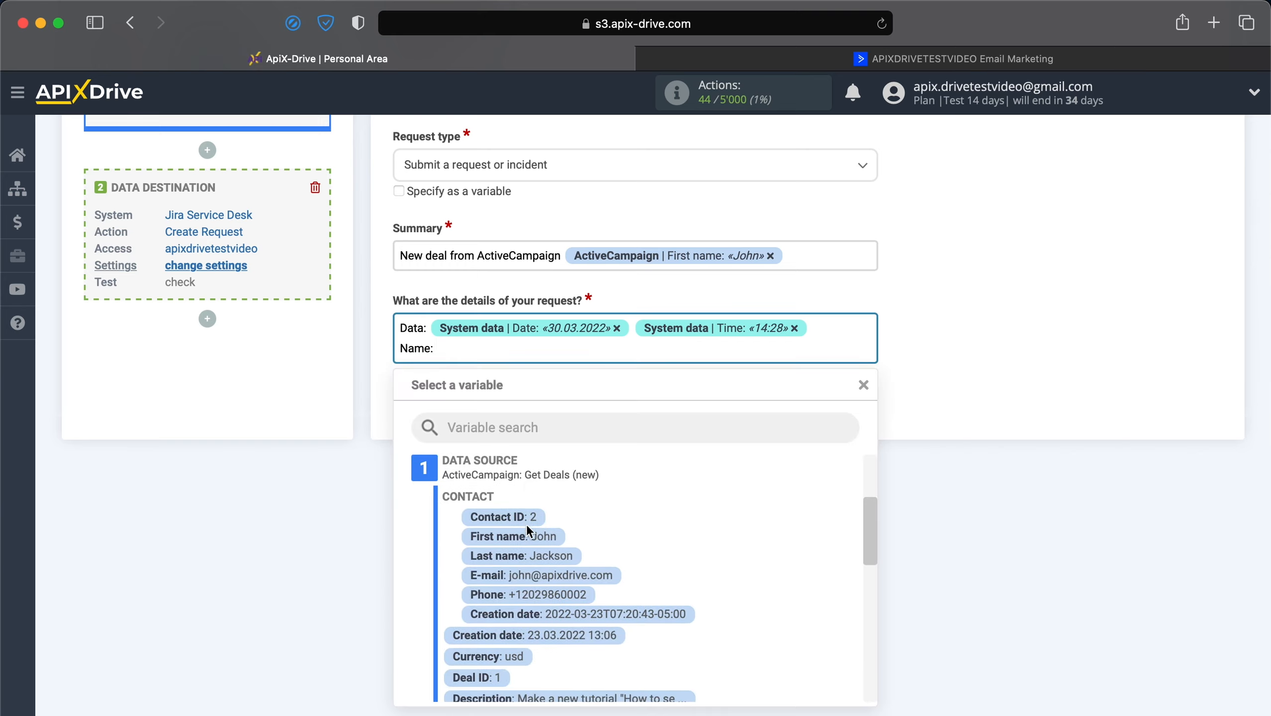
{"action": "left_click", "coordinate": [527, 528]}
{"action": "left_click", "coordinate": [683, 359]}
{"action": "left_click", "coordinate": [551, 558]}
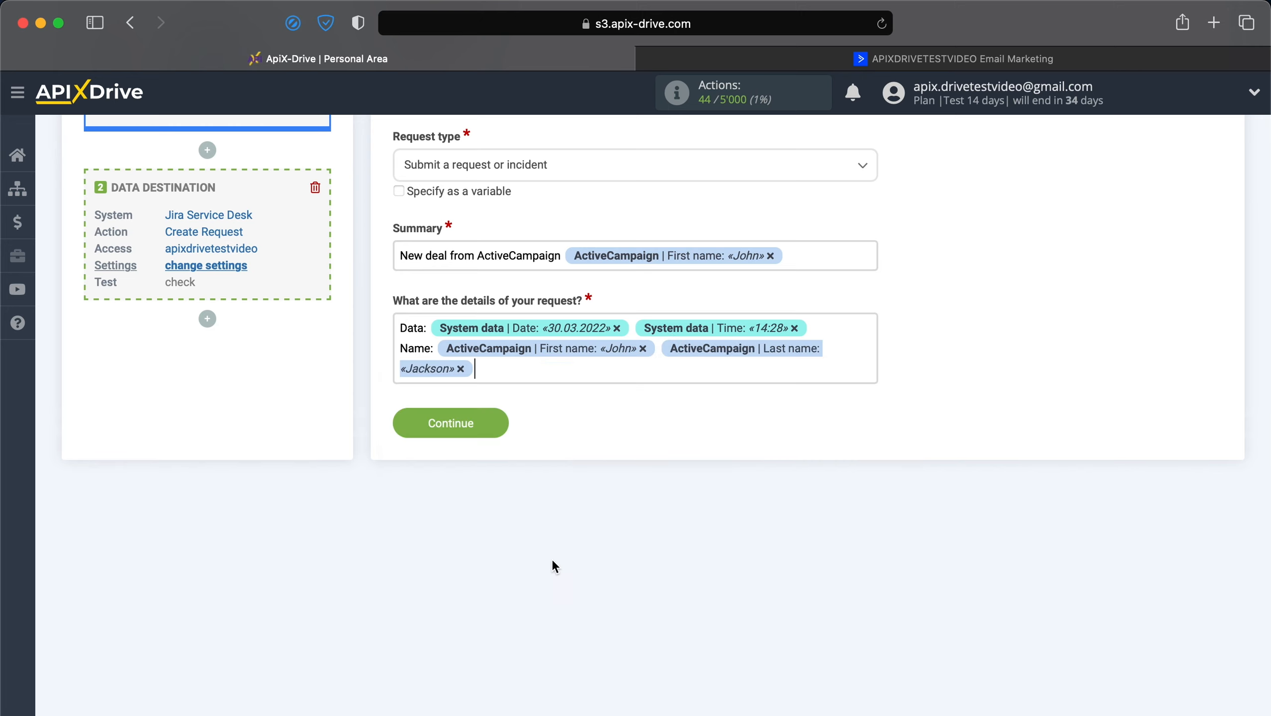
{"action": "key", "text": "Return"}
{"action": "type", "text": "Email:"}
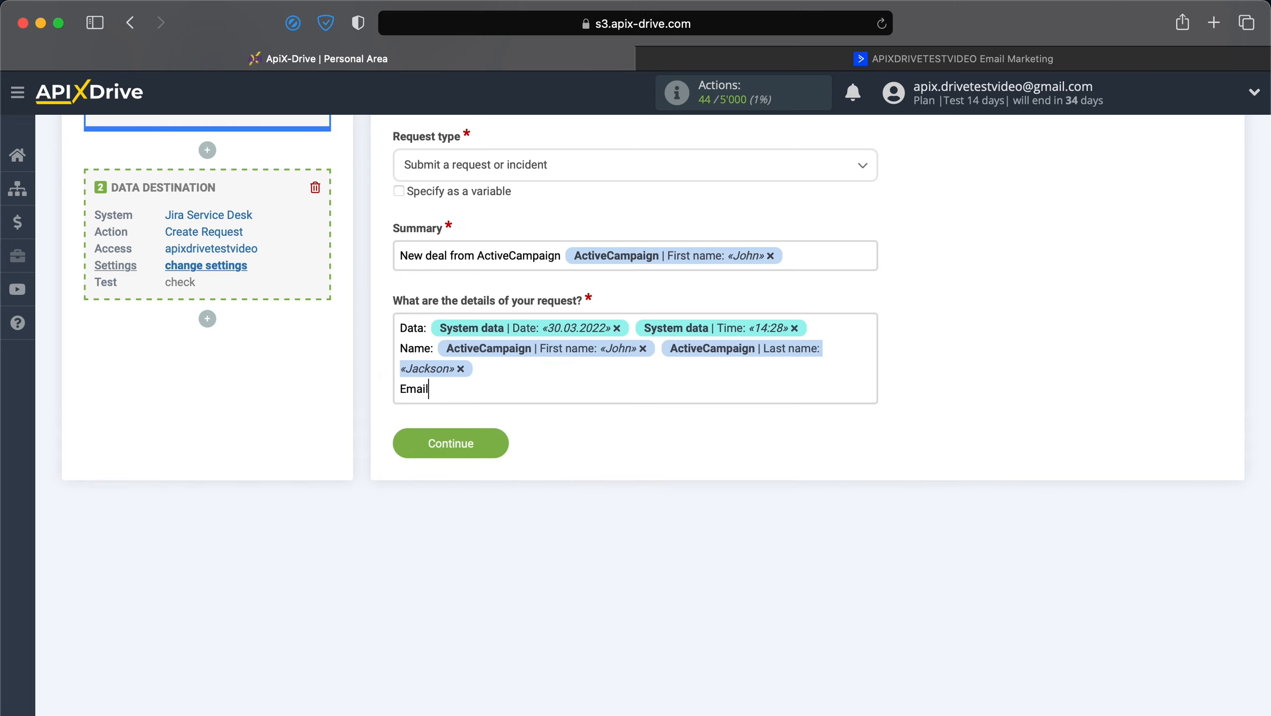
{"action": "left_click", "coordinate": [653, 398]}
{"action": "left_click", "coordinate": [563, 611]}
{"action": "key", "text": "Return"}
Add a 'Phone:' line with the contact's phone and a 'Deal:' line with the deal title.
{"action": "type", "text": "Ph"}
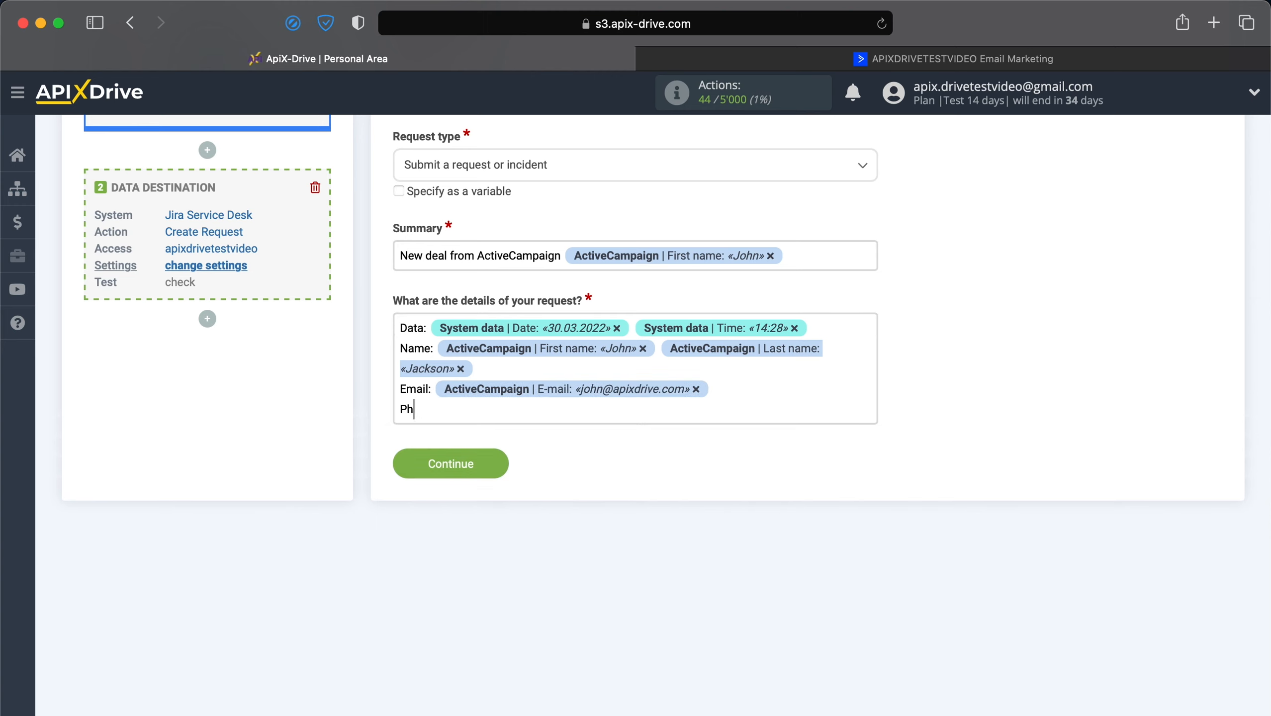
{"action": "type", "text": "one:"}
{"action": "left_click", "coordinate": [595, 412]}
{"action": "scroll", "coordinate": [566, 552], "scroll_direction": "down", "scroll_amount": 3}
{"action": "left_click", "coordinate": [573, 561]}
{"action": "key", "text": "Return"}
{"action": "type", "text": "Deal:"}
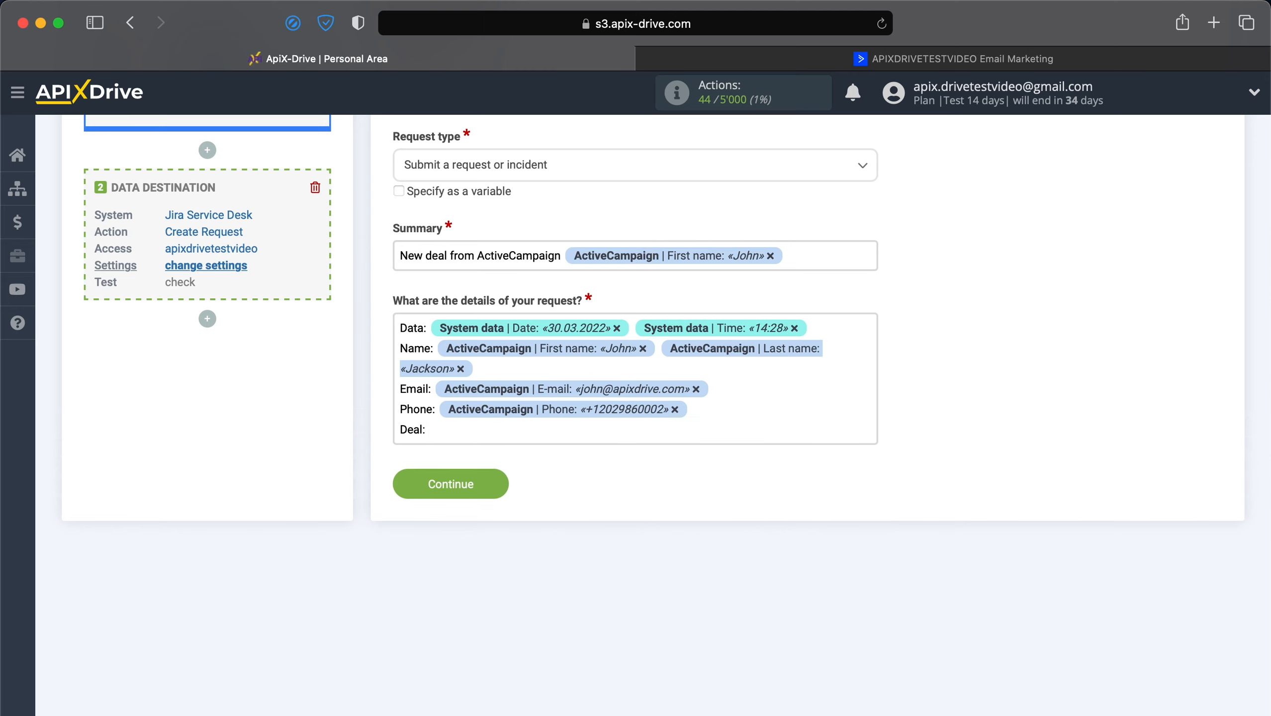
{"action": "left_click", "coordinate": [588, 432]}
{"action": "scroll", "coordinate": [596, 580], "scroll_direction": "down", "scroll_amount": 5}
{"action": "scroll", "coordinate": [595, 580], "scroll_direction": "down", "scroll_amount": 10}
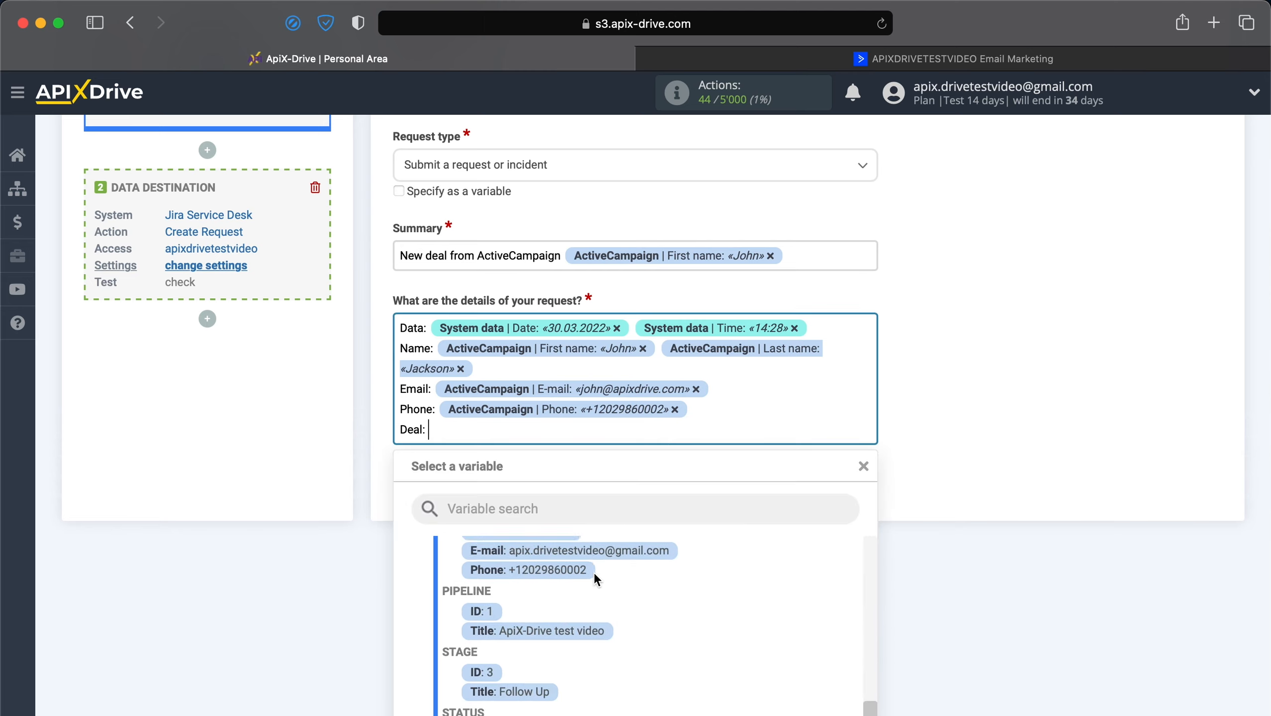
{"action": "scroll", "coordinate": [916, 466], "scroll_direction": "down", "scroll_amount": 2}
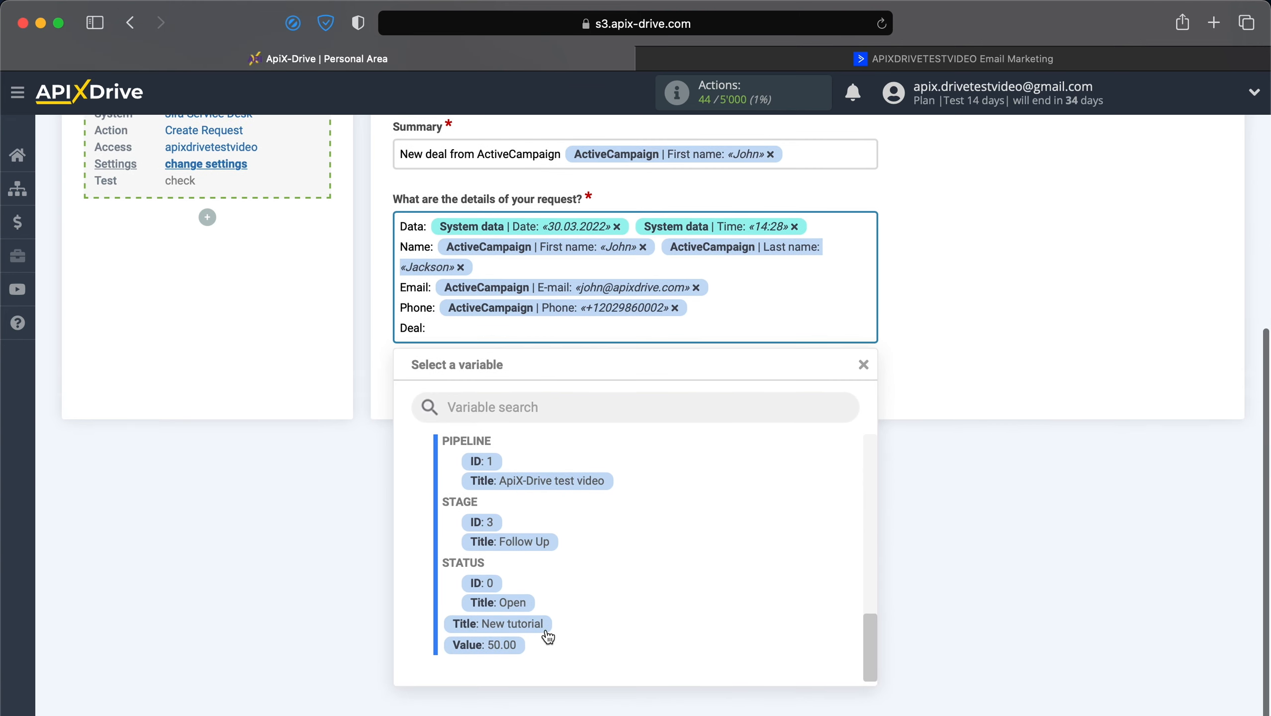
{"action": "left_click", "coordinate": [531, 629]}
{"action": "key", "text": "Return"}
Add 'Description:' with the deal description and 'Deadline:' with the Forecasted Close Date, then continue.
{"action": "type", "text": "Descr"}
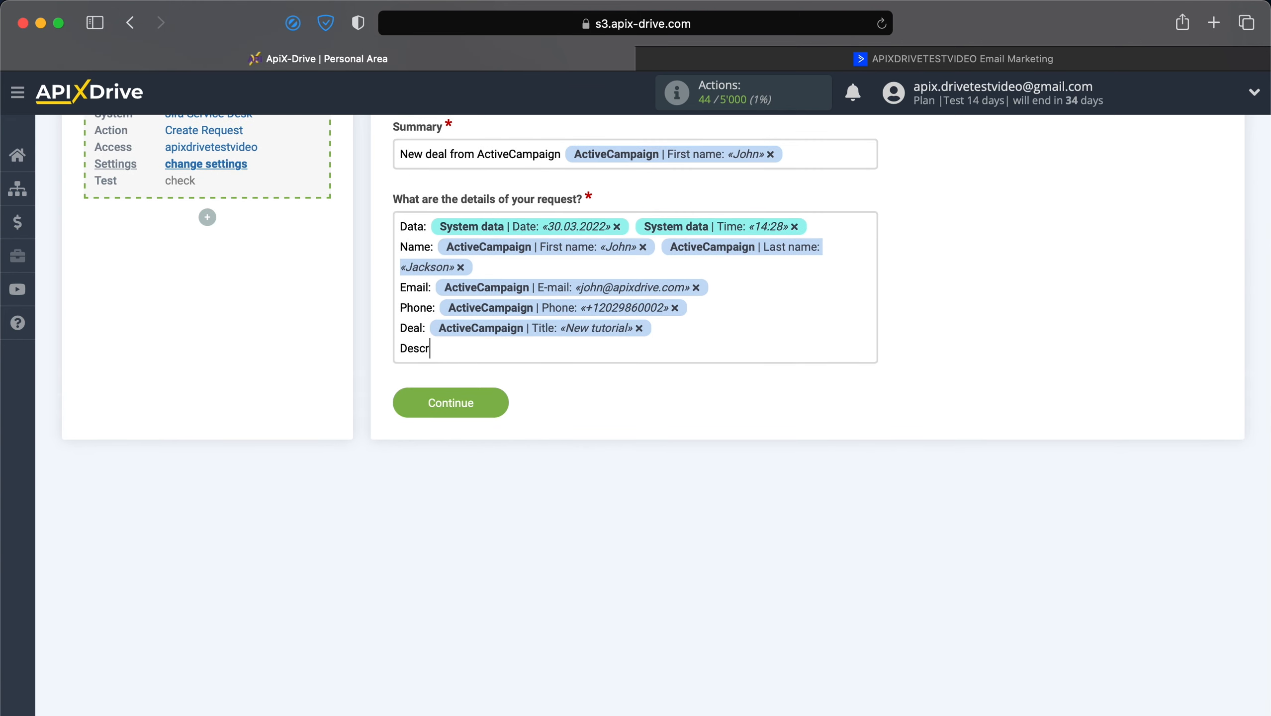
{"action": "type", "text": "iption:"}
{"action": "left_click", "coordinate": [744, 346]}
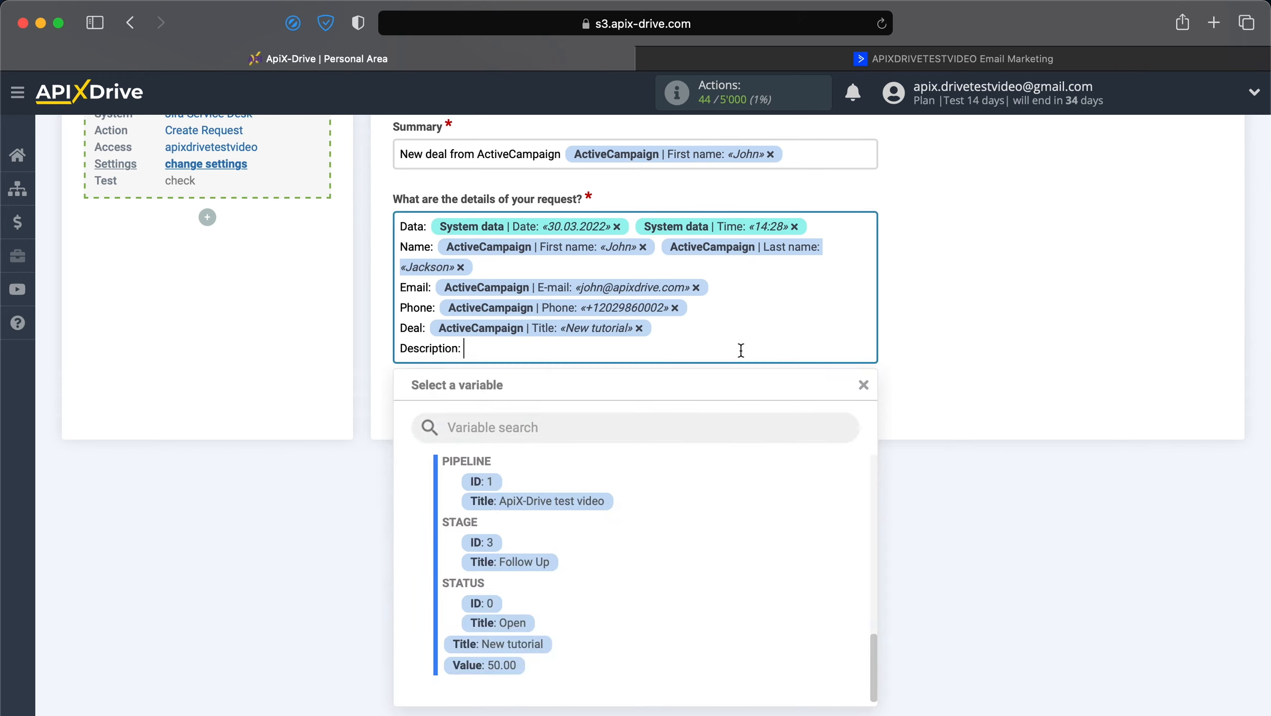
{"action": "scroll", "coordinate": [554, 577], "scroll_direction": "up", "scroll_amount": 10}
{"action": "left_click", "coordinate": [615, 515]}
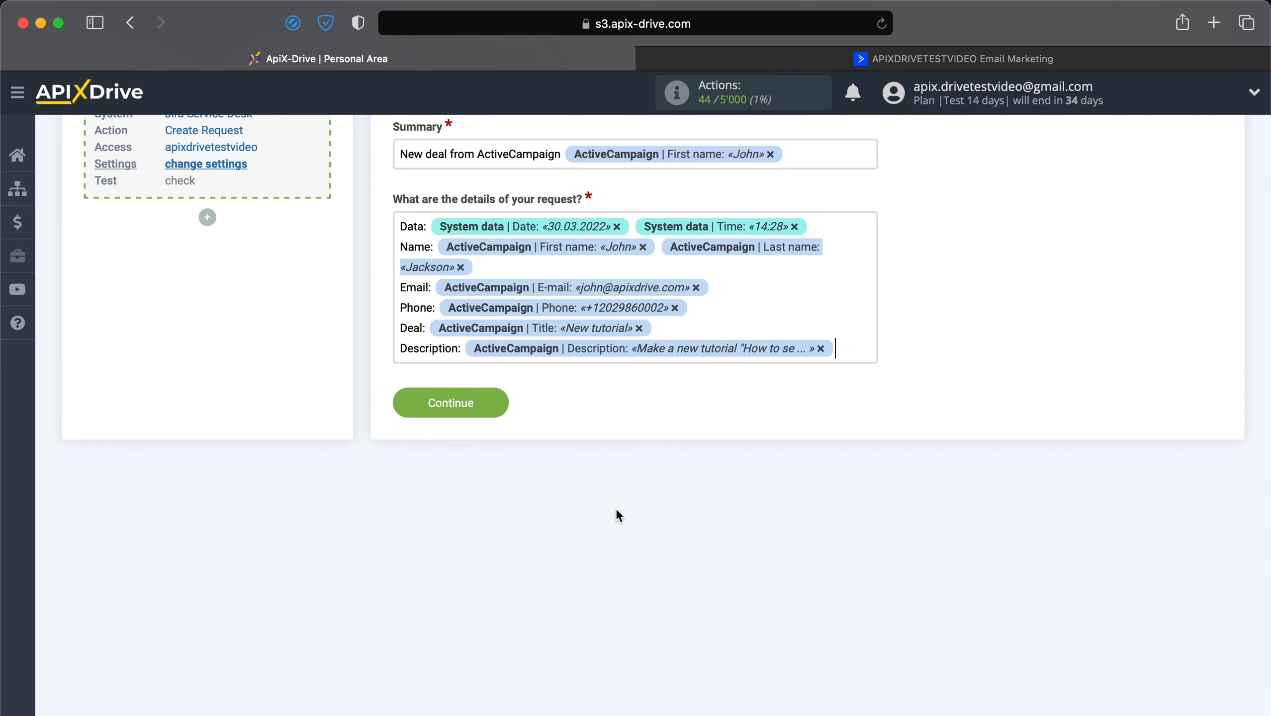
{"action": "key", "text": "Return"}
{"action": "type", "text": "Deadline:"}
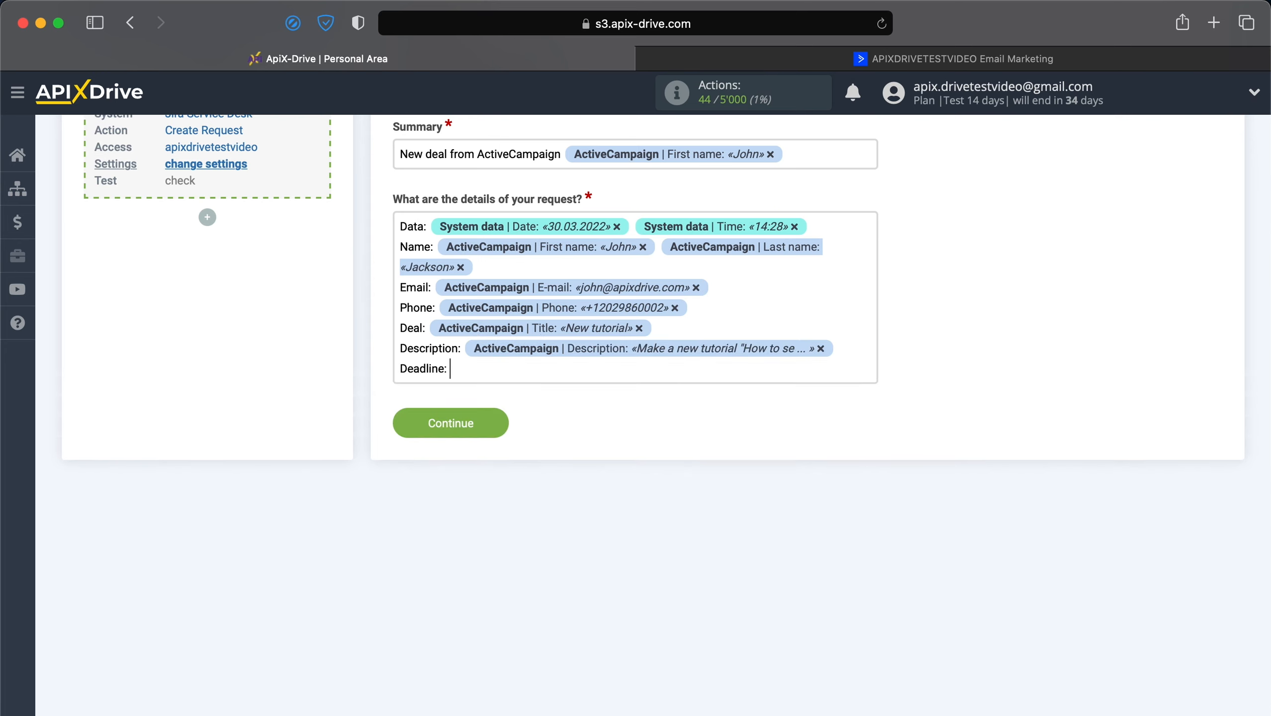
{"action": "left_click", "coordinate": [679, 372]}
{"action": "left_click", "coordinate": [567, 550]}
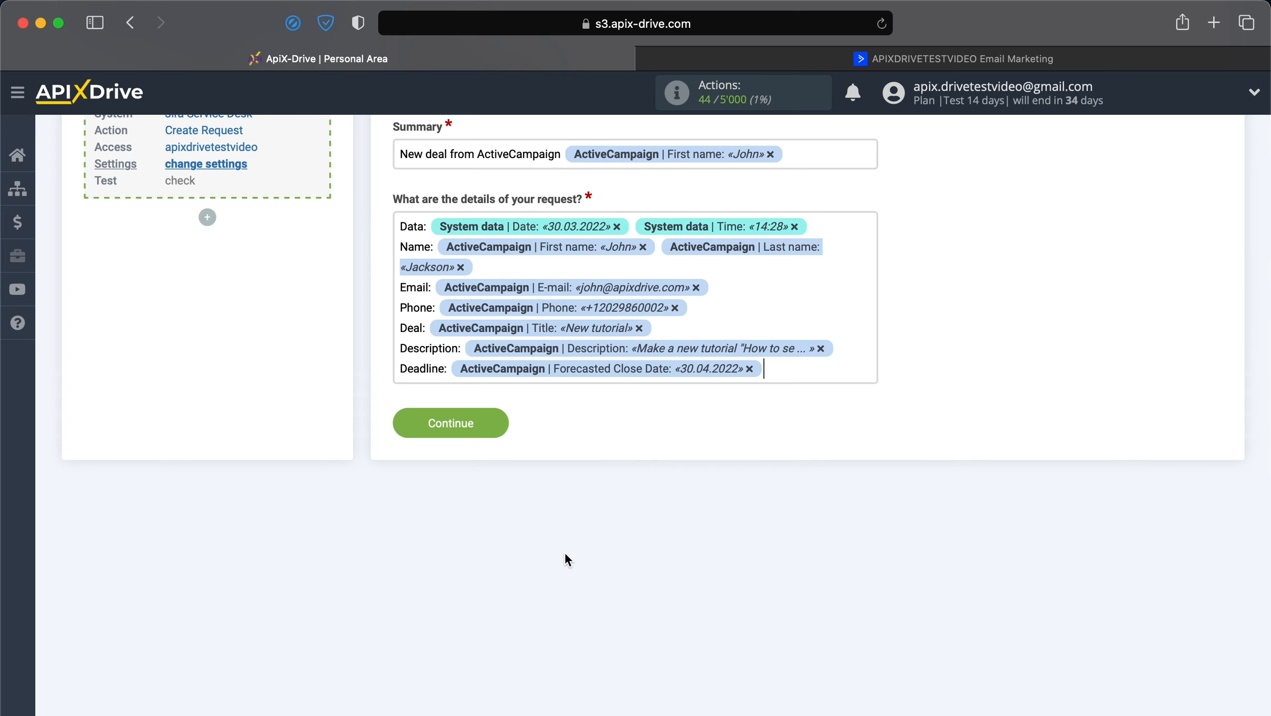
{"action": "left_click", "coordinate": [453, 428]}
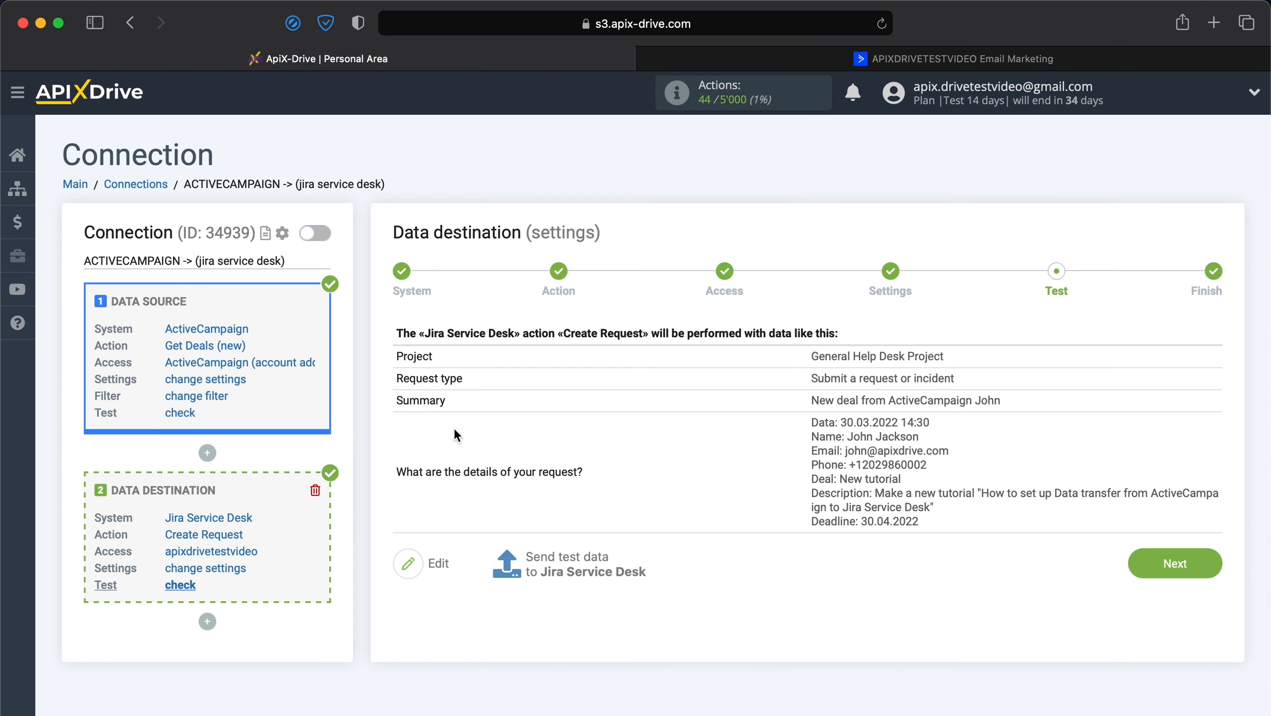
Send the previewed test request to Jira Service Desk.
{"action": "left_click", "coordinate": [541, 561]}
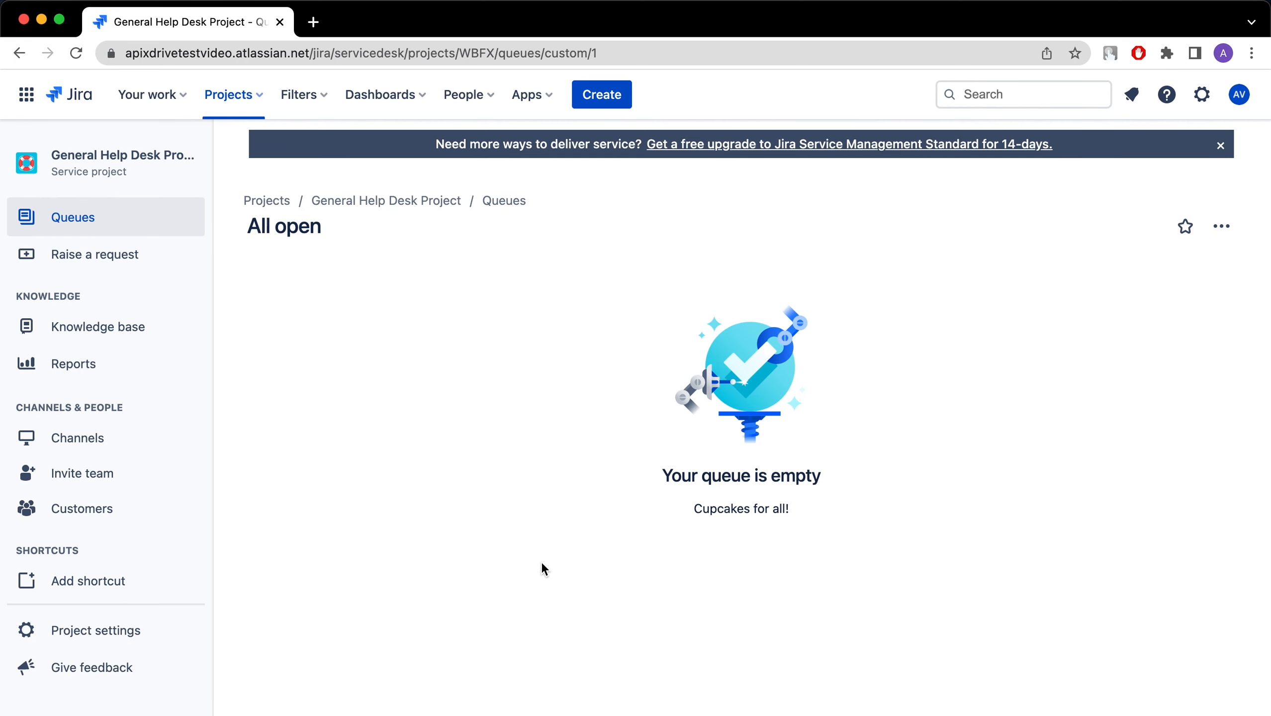
Reload the Jira queue, open the new ActiveCampaign deal request, then return to ApiX-Drive.
{"action": "left_click", "coordinate": [76, 54]}
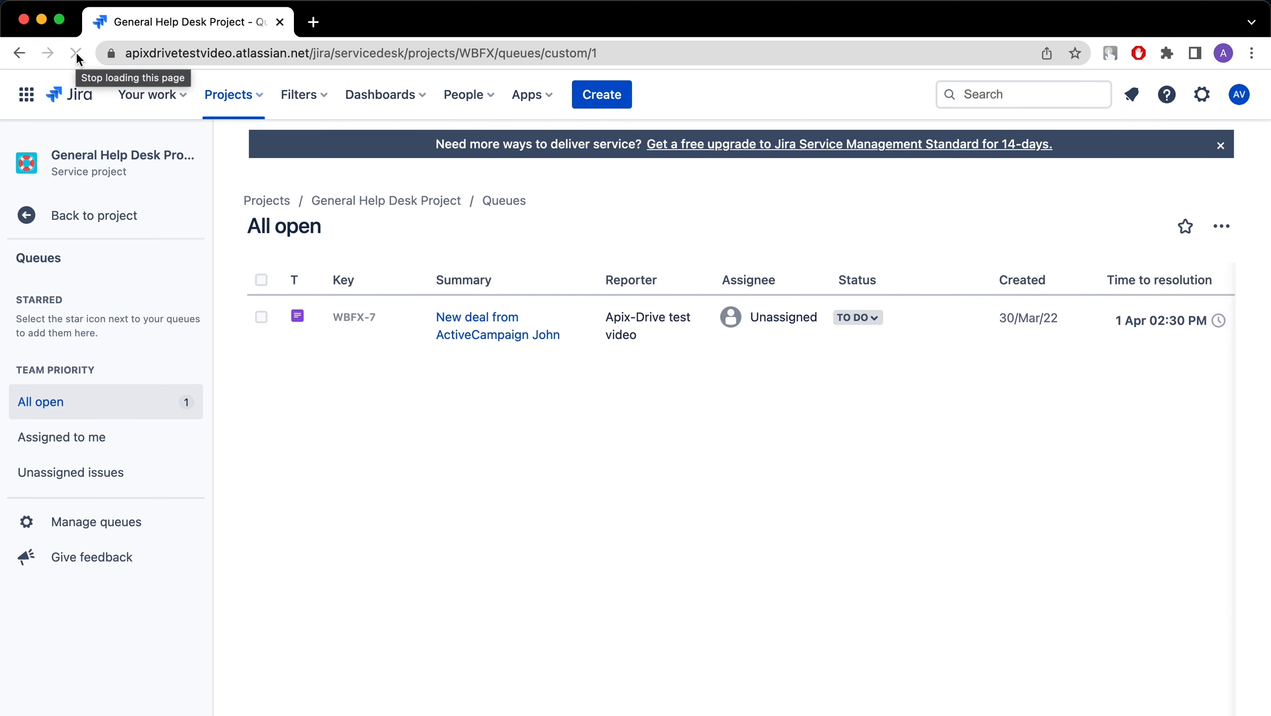
{"action": "left_click", "coordinate": [466, 333]}
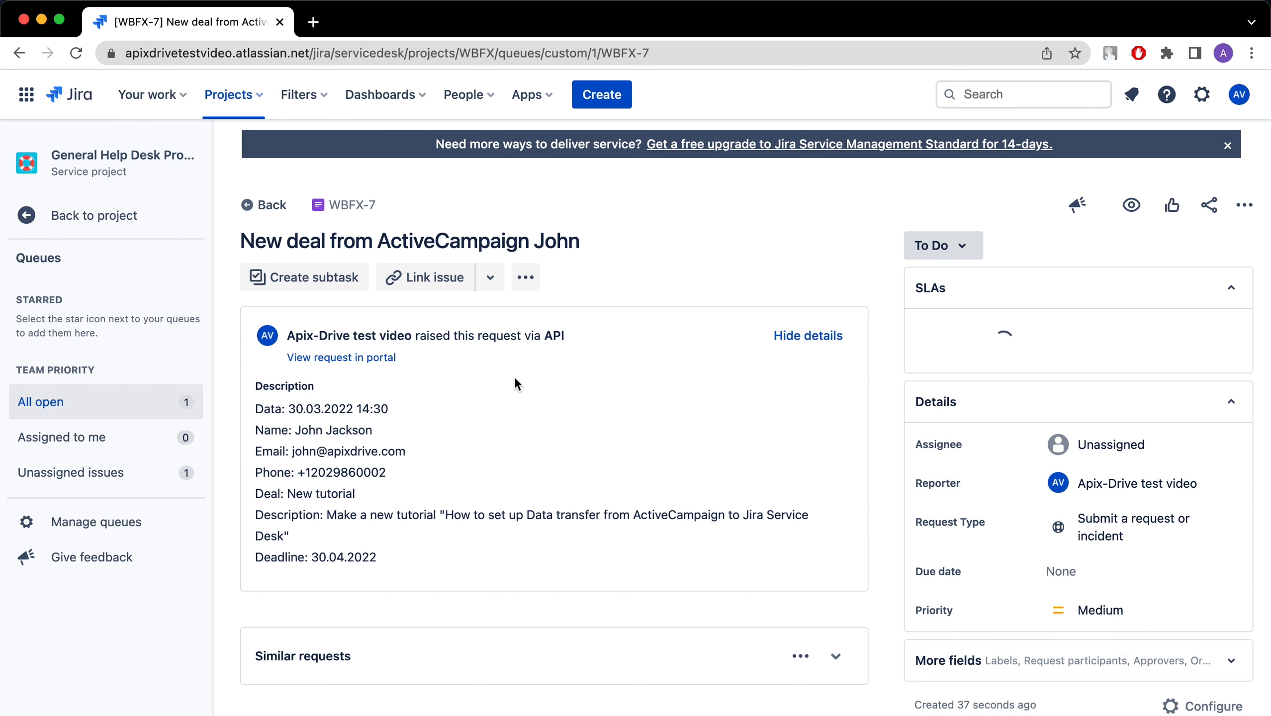
{"action": "key", "text": "super+Tab"}
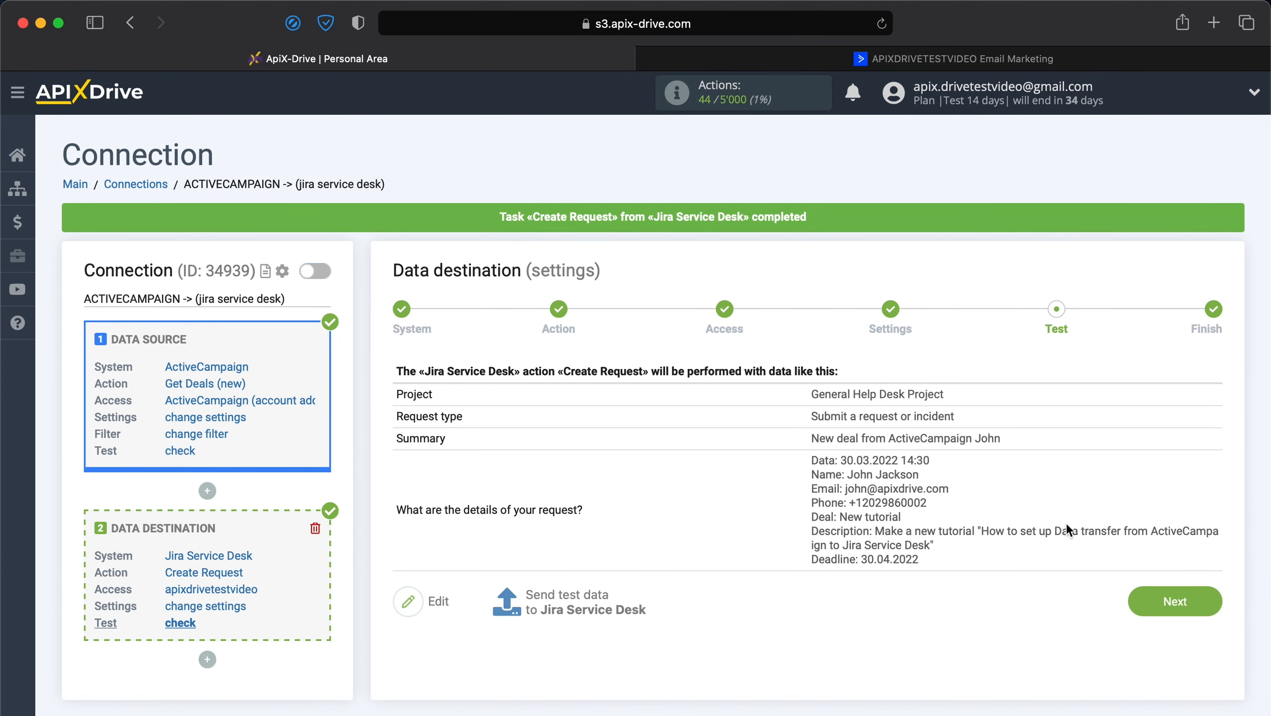
Move from the Test step to the Finish step of the destination setup.
{"action": "left_click", "coordinate": [1165, 598]}
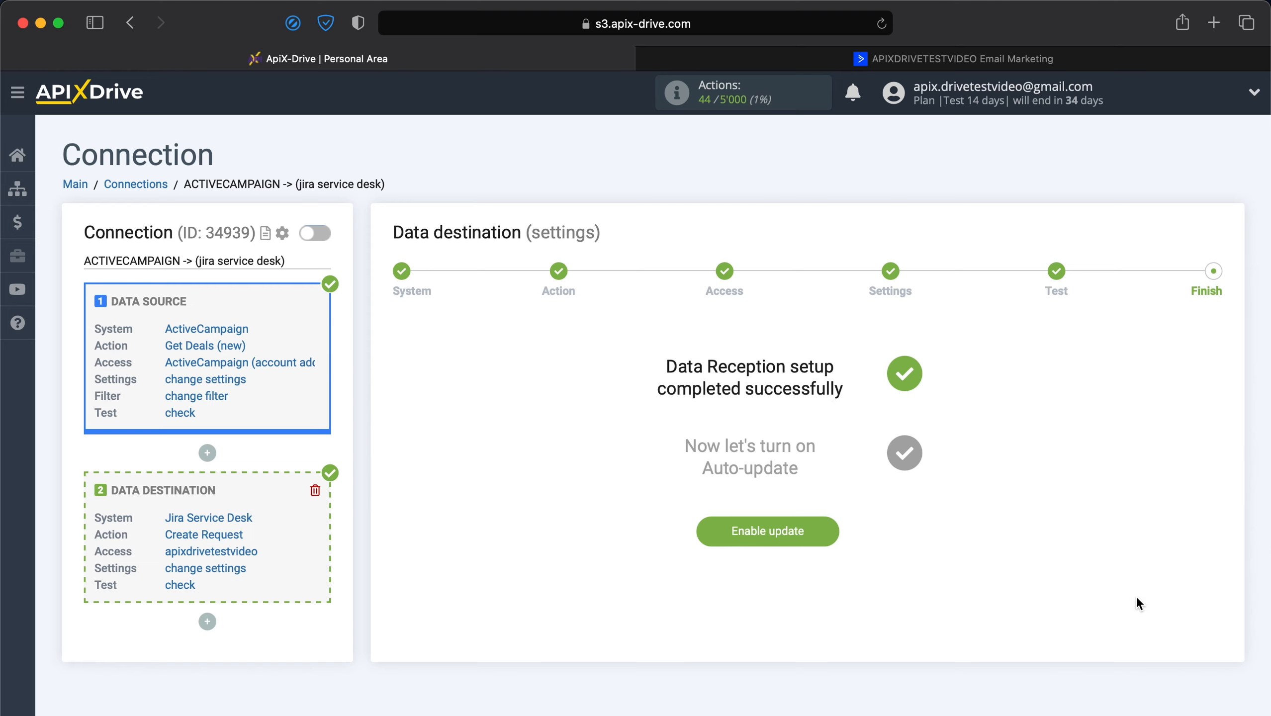
Enable auto-update for the connection and save an update interval of 5 minutes.
{"action": "left_click", "coordinate": [796, 533]}
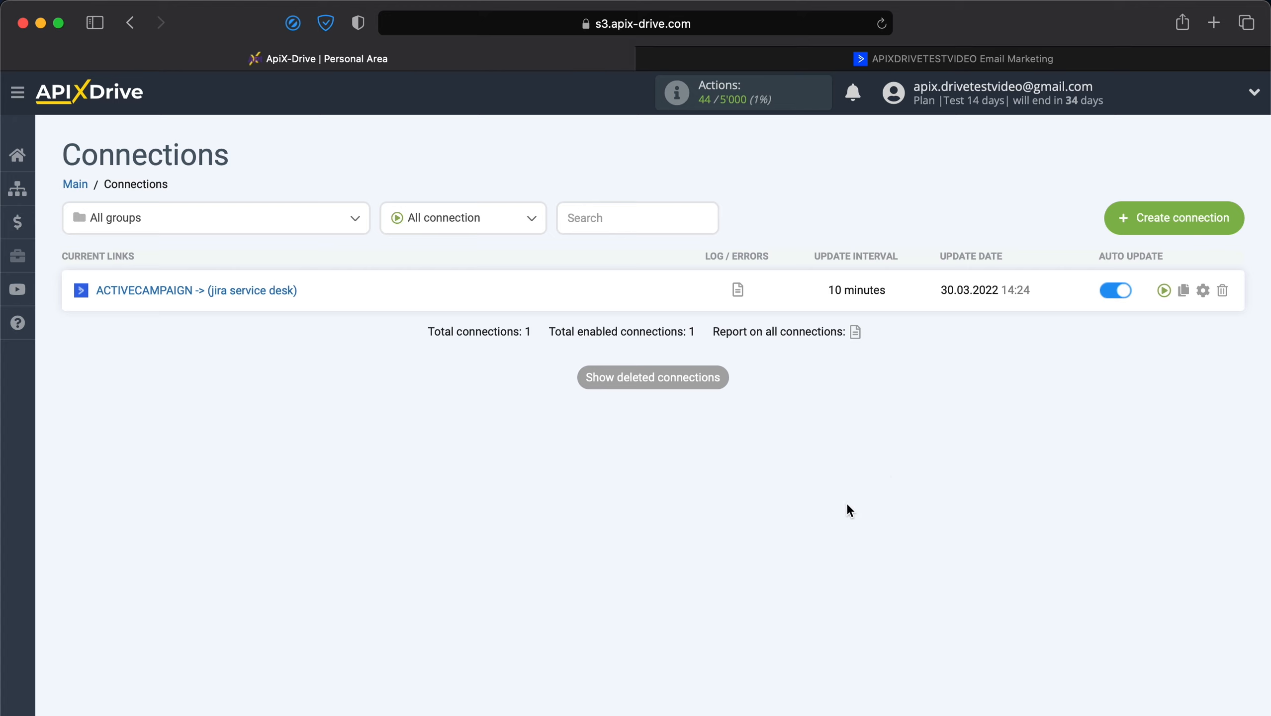
{"action": "left_click", "coordinate": [1203, 291]}
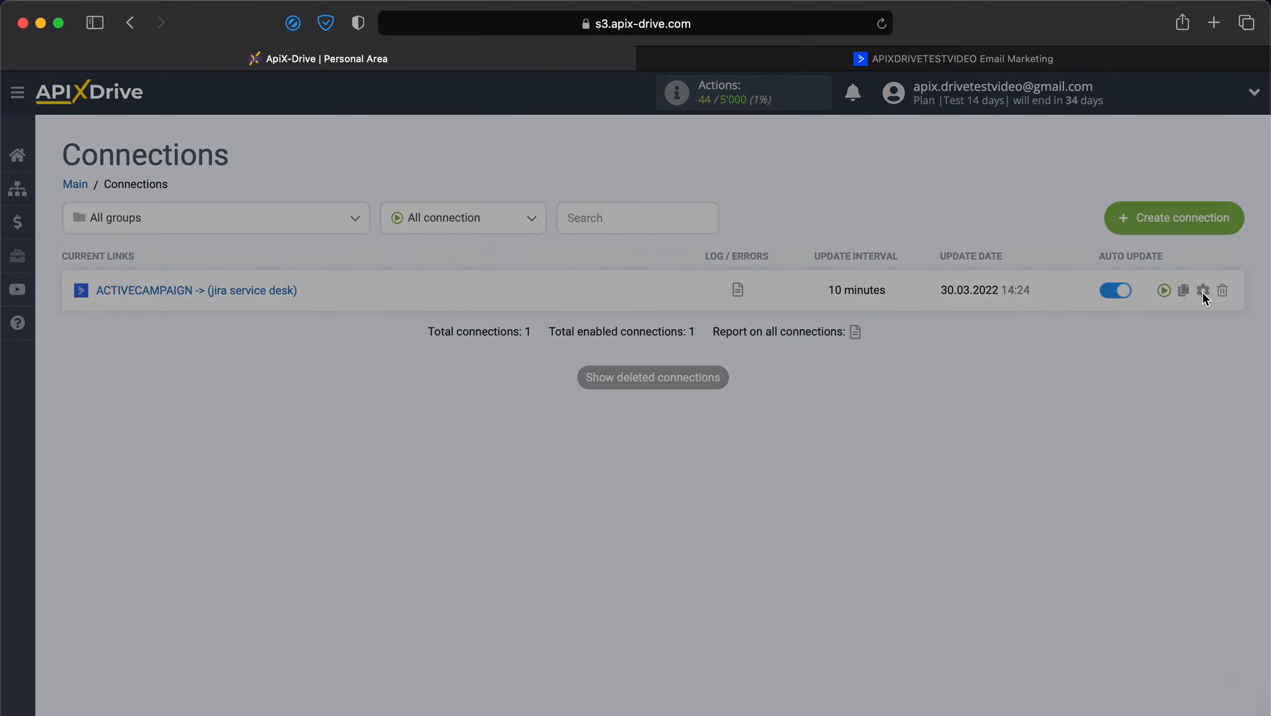
{"action": "left_click", "coordinate": [784, 433]}
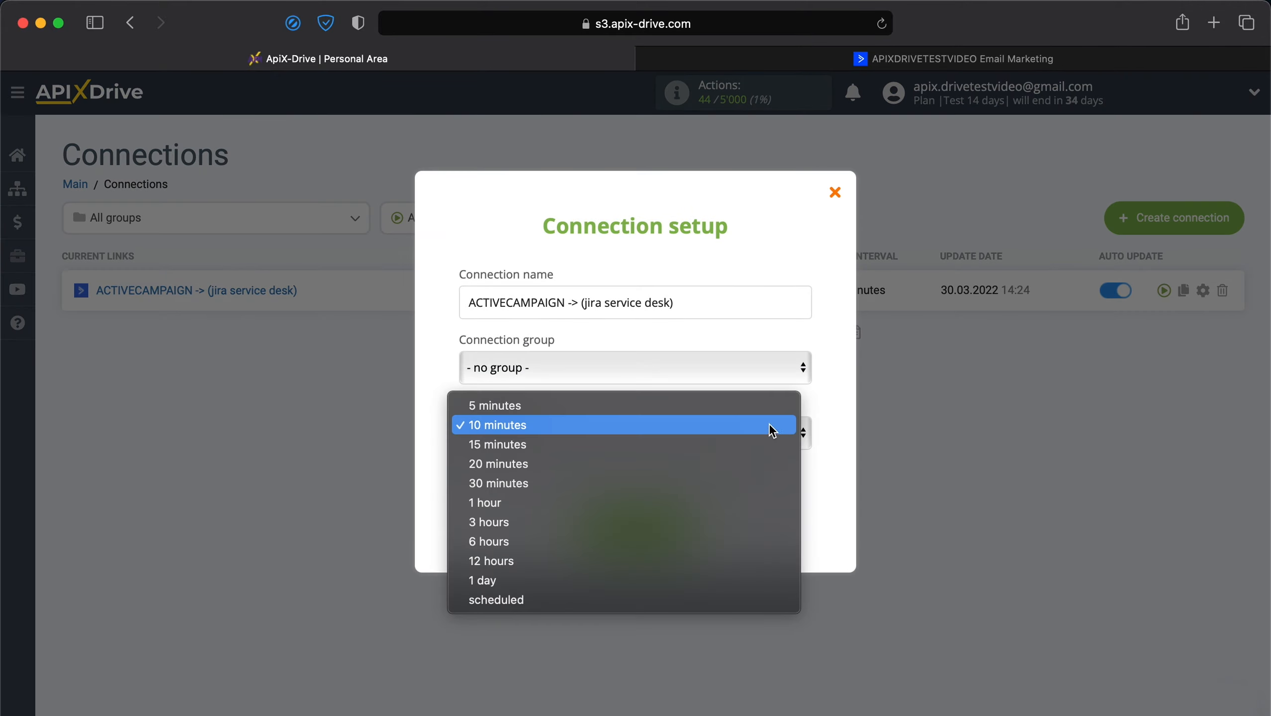
{"action": "left_click", "coordinate": [738, 414]}
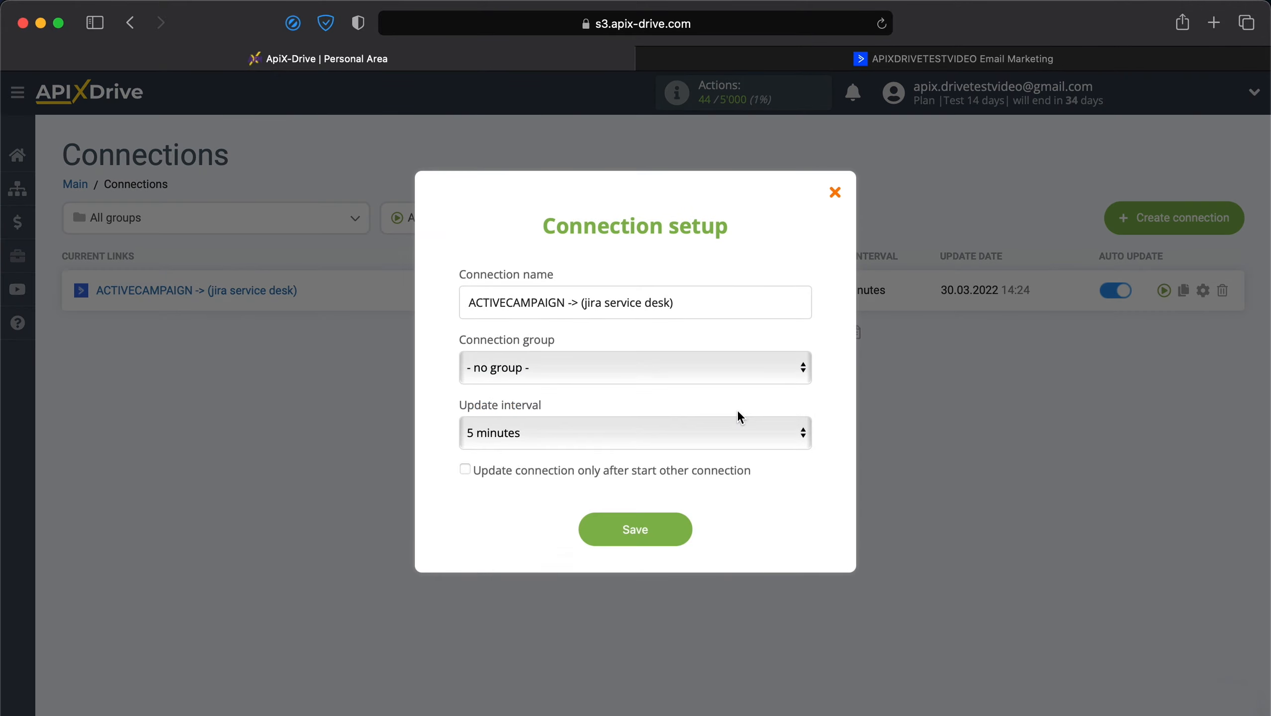
{"action": "left_click", "coordinate": [646, 535]}
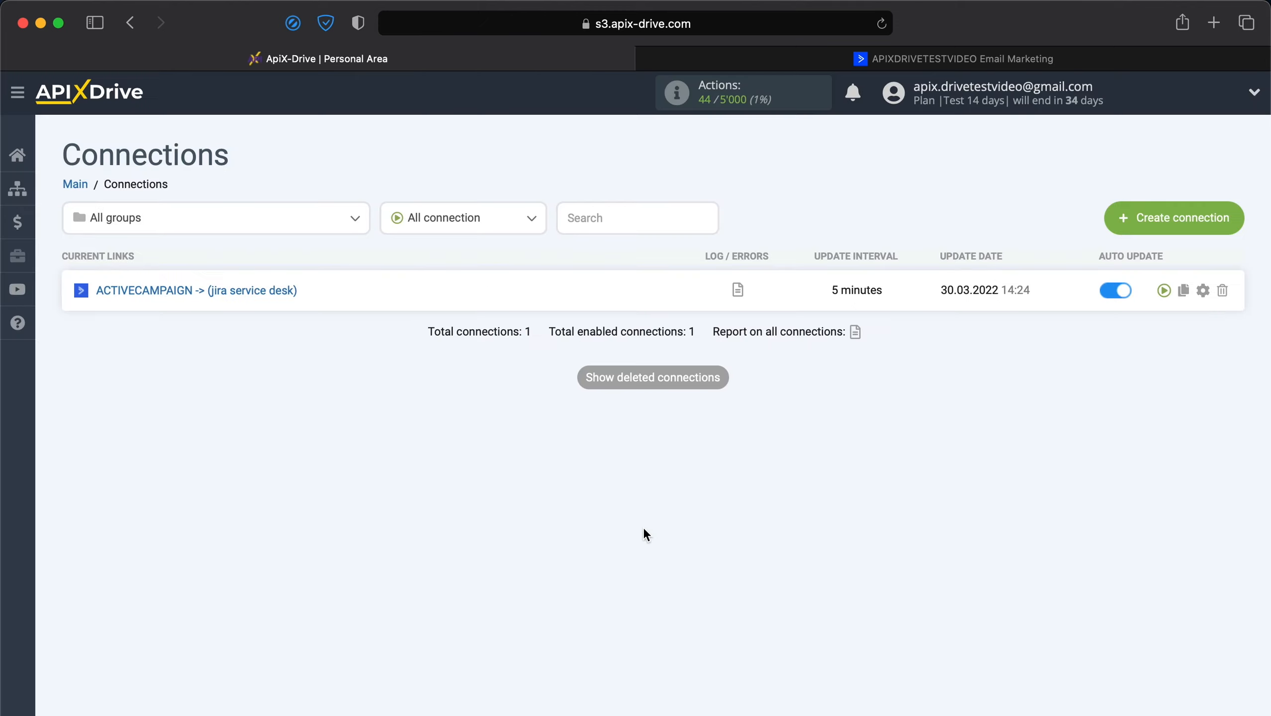